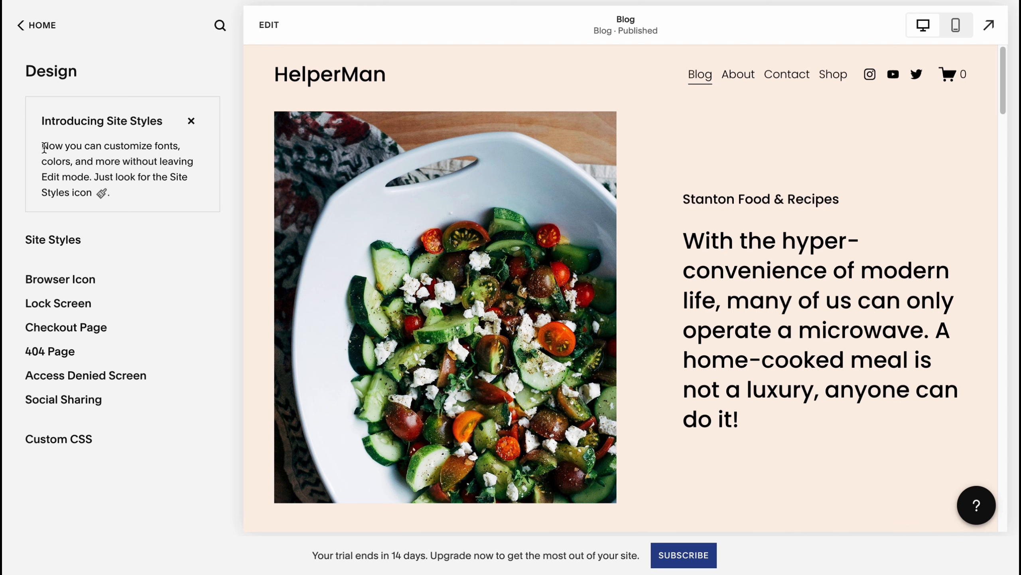
# Step: Open the font packs in the site-wide style settings of the design area
pyautogui.click(24, 26)
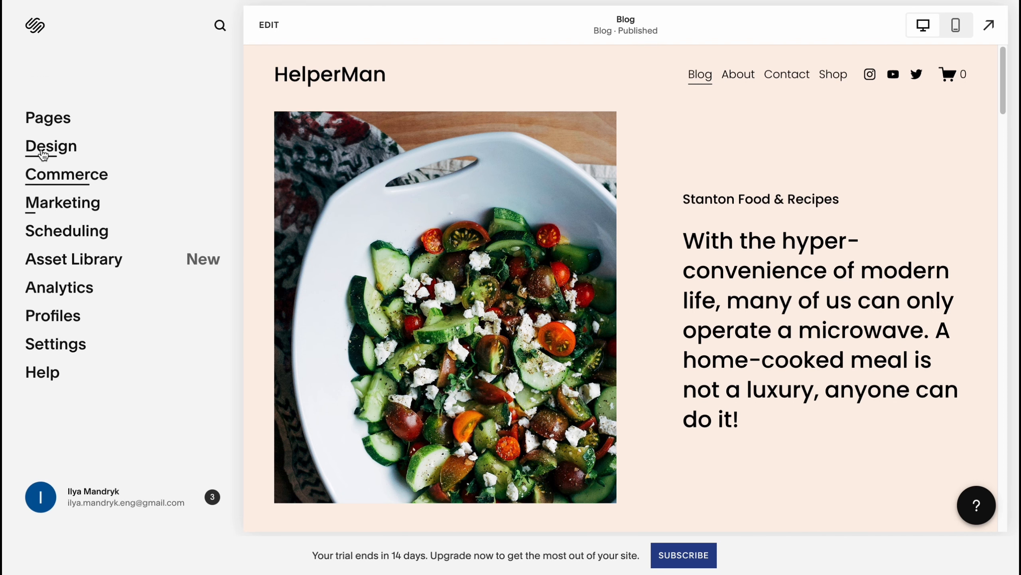
pyautogui.click(42, 152)
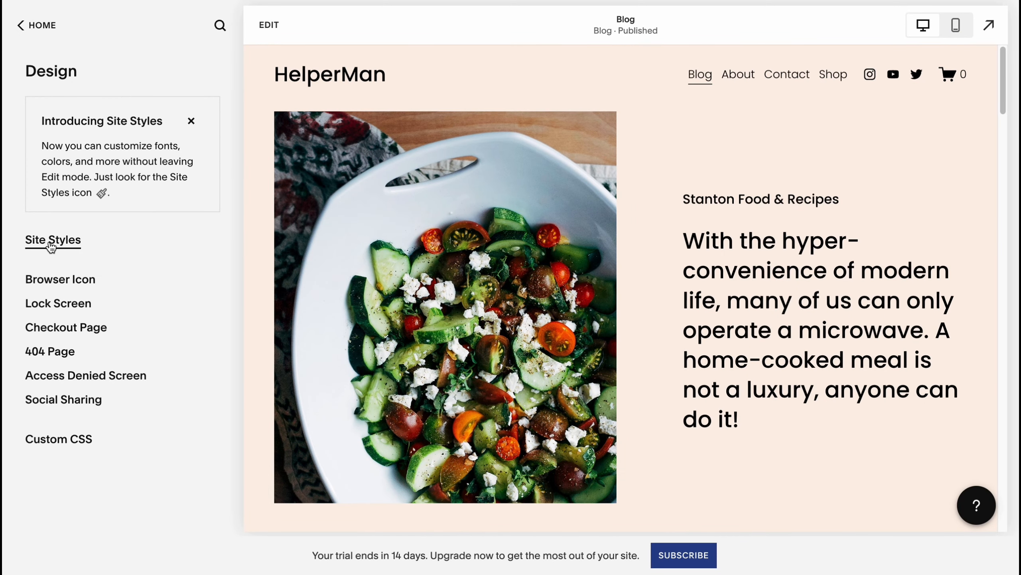
pyautogui.click(51, 244)
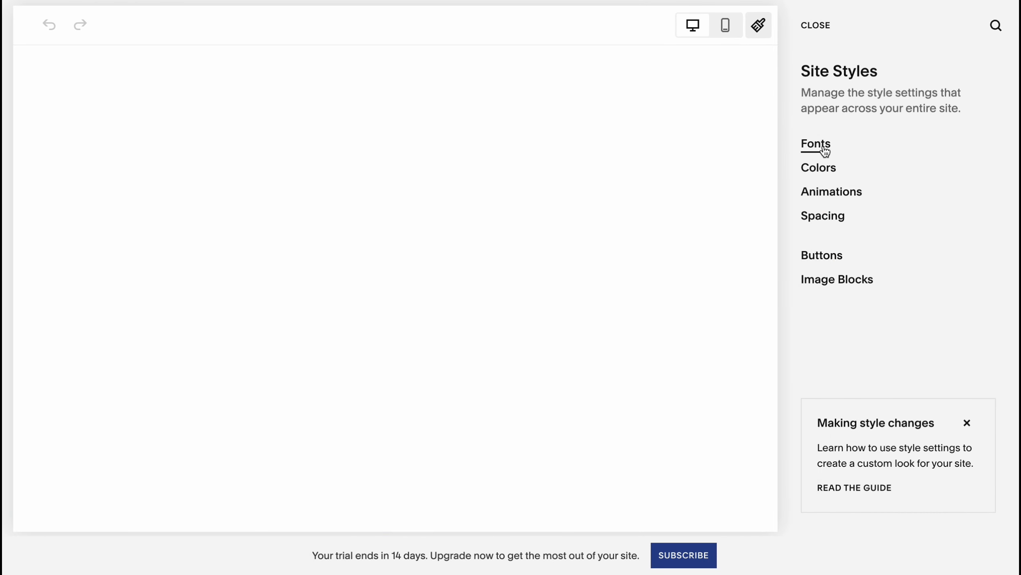
pyautogui.click(824, 144)
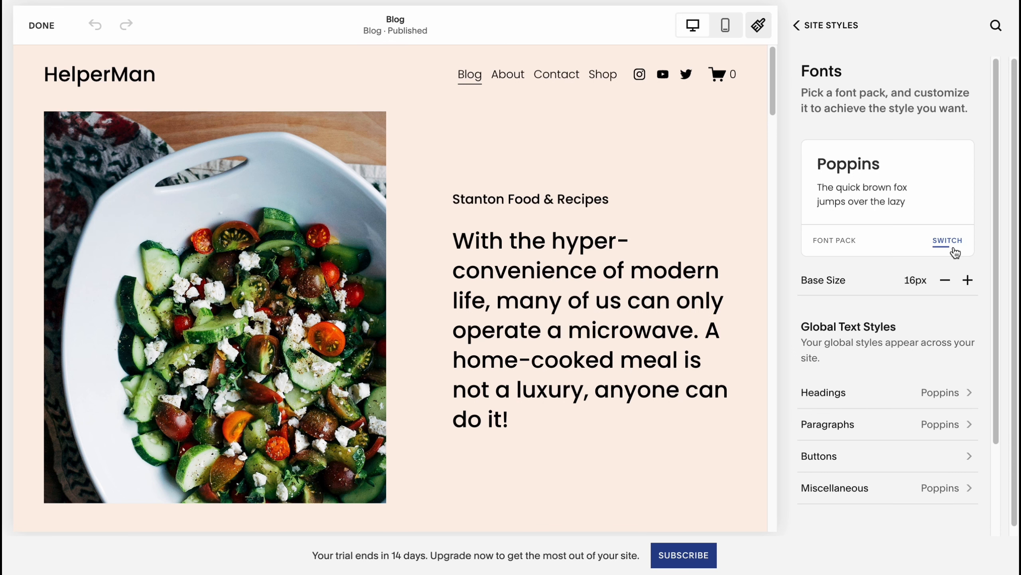
pyautogui.click(949, 242)
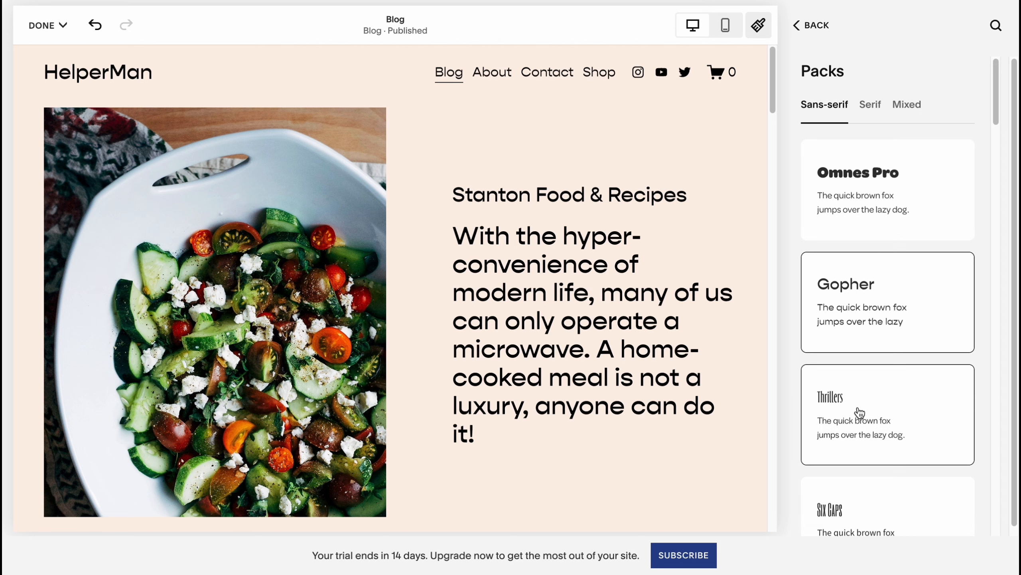
# Step: Try the Thrillers, Six Caps and Audiowide sans-serif font packs on the site
pyautogui.click(860, 404)
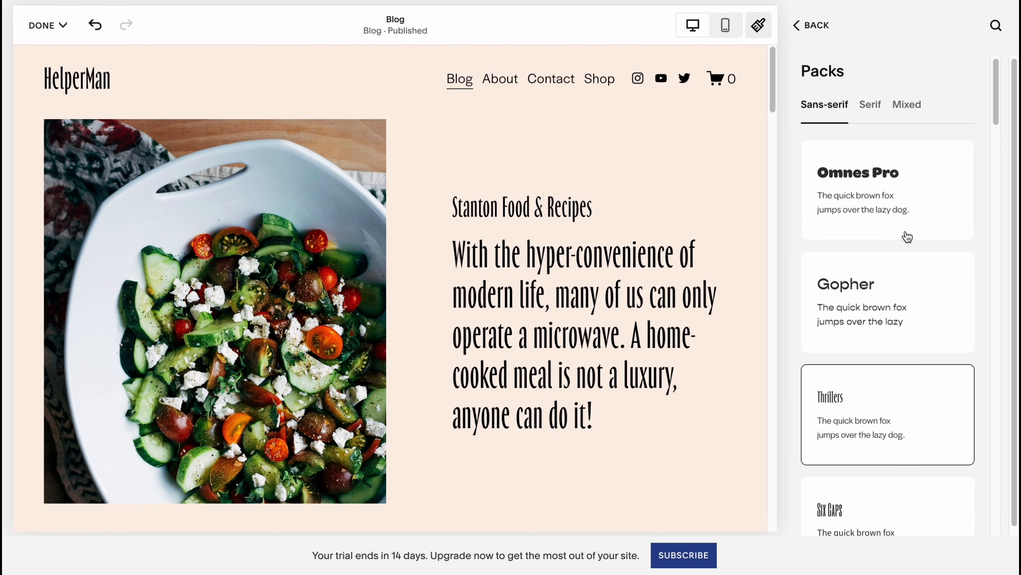
pyautogui.click(856, 513)
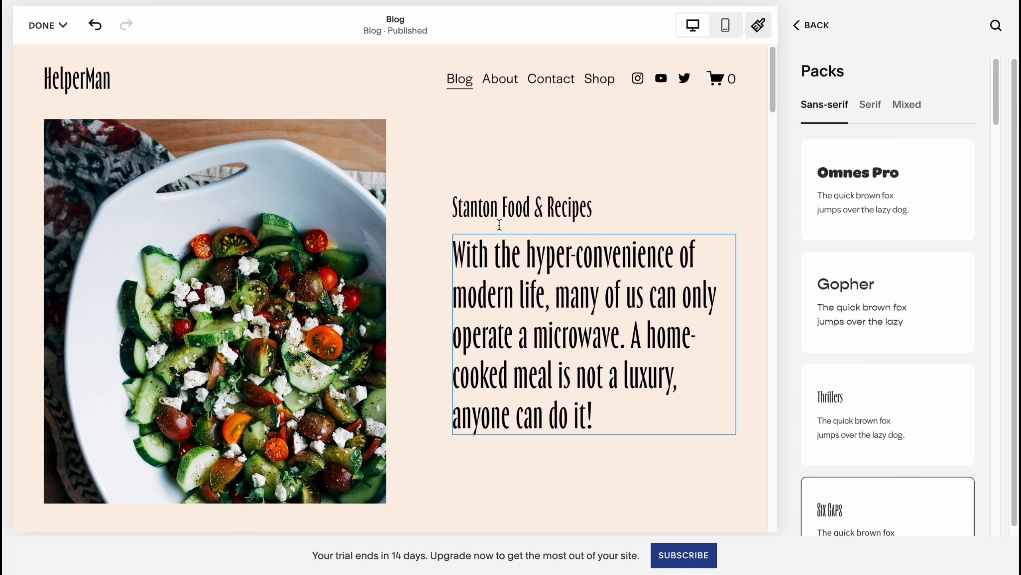
pyautogui.scroll(-10, 892, 465)
pyautogui.click(862, 347)
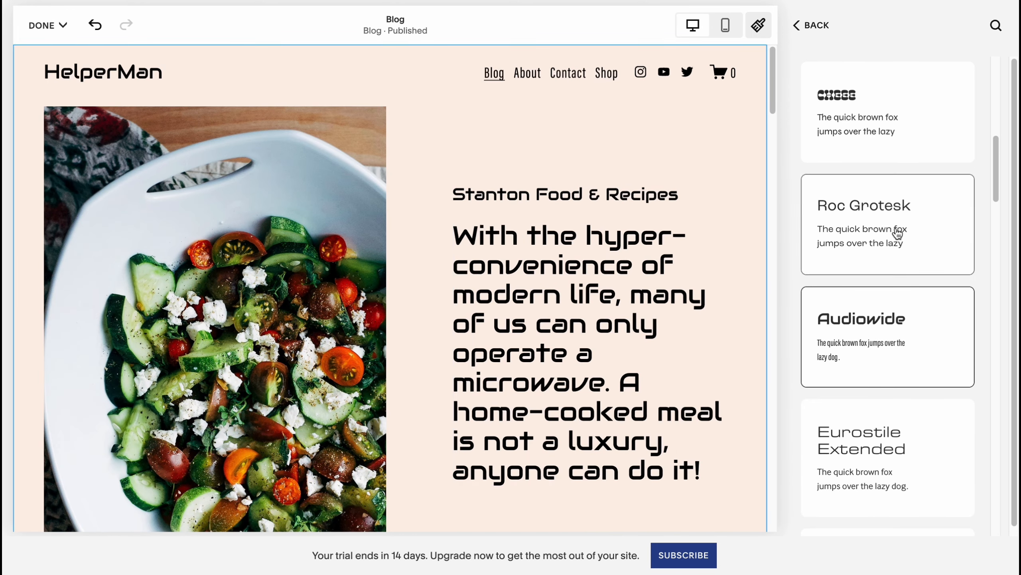
# Step: Switch the site's font pack to Eurostile Extended
pyautogui.click(869, 424)
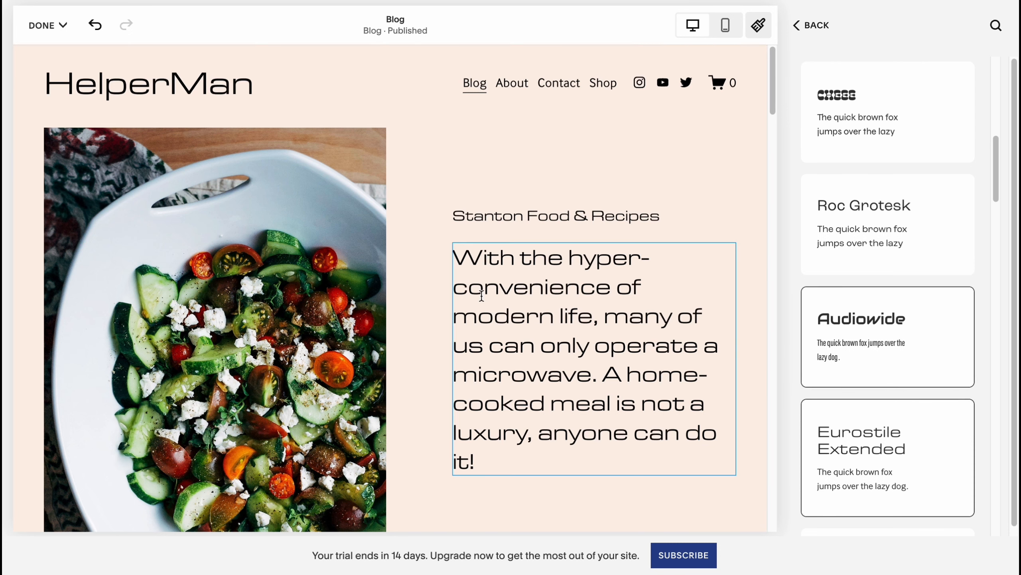
pyautogui.click(47, 25)
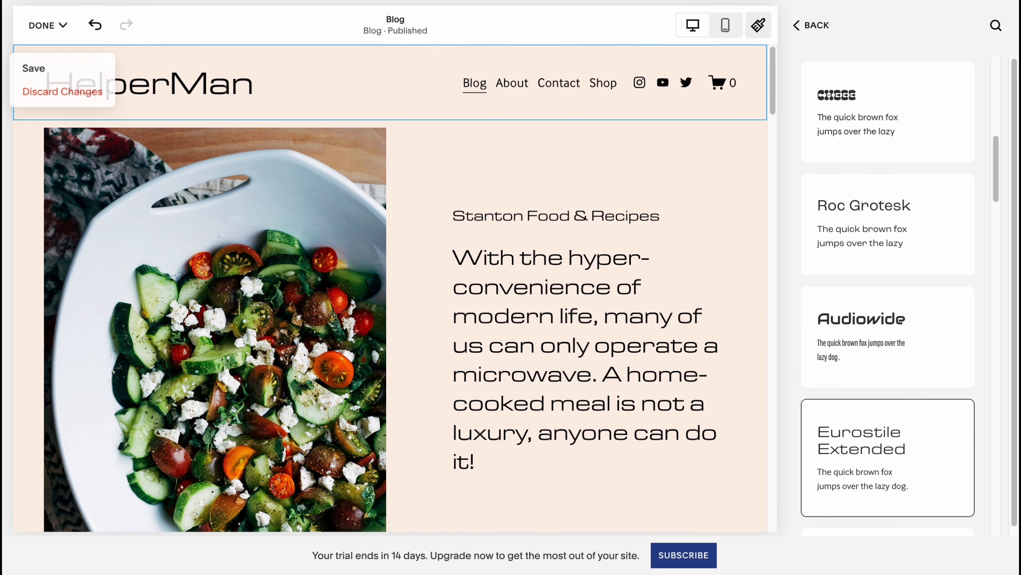
pyautogui.click(33, 68)
# Step: Open the site's color styles, view the Lightest 2 theme's settings and return to the color overview
pyautogui.click(826, 174)
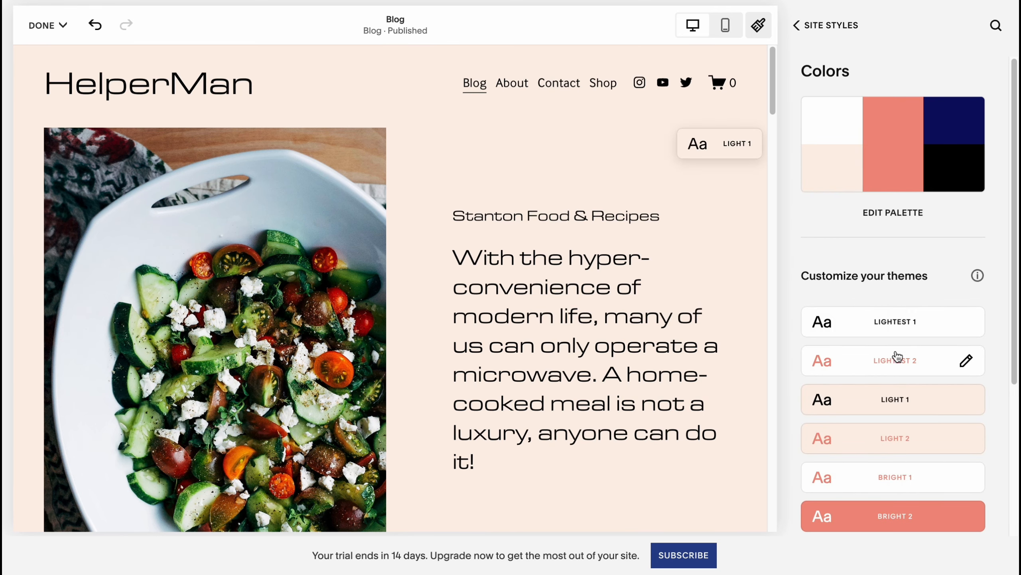
pyautogui.click(891, 359)
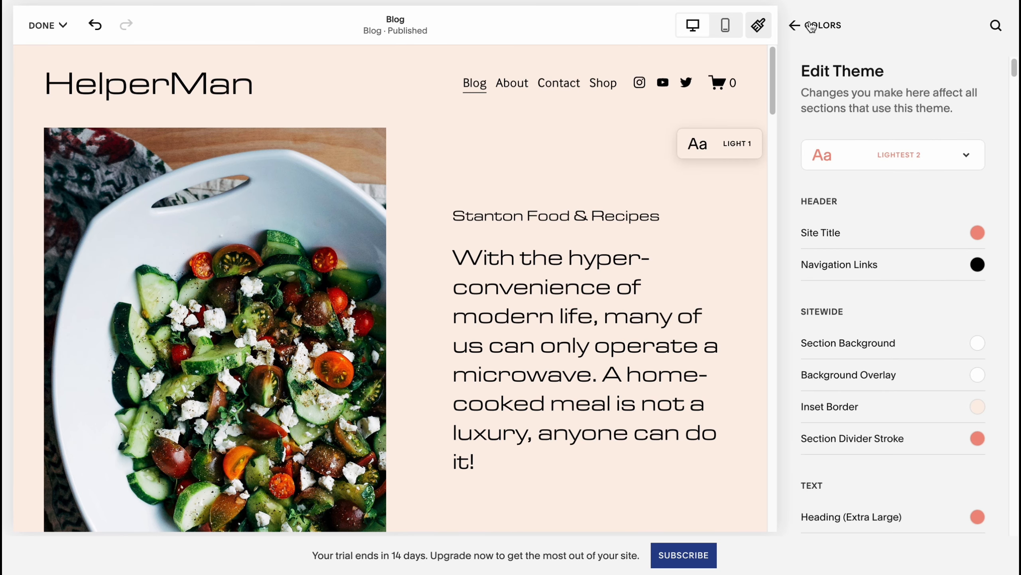
pyautogui.click(816, 26)
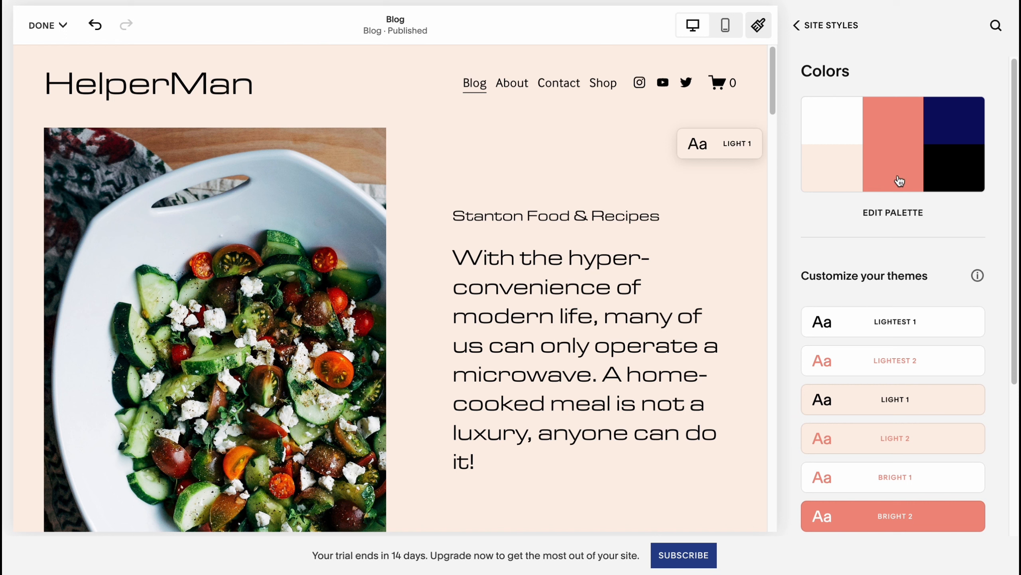
# Step: Change the palette's coral accent color to green #49E967 in the Palette Editor
pyautogui.click(888, 216)
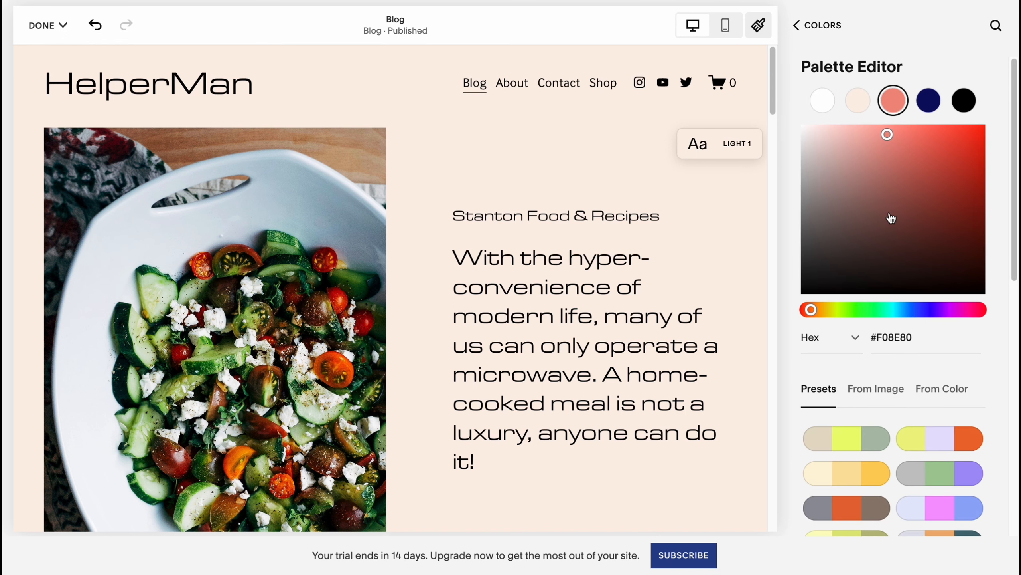
pyautogui.moveTo(811, 310); pyautogui.dragTo(869, 309)
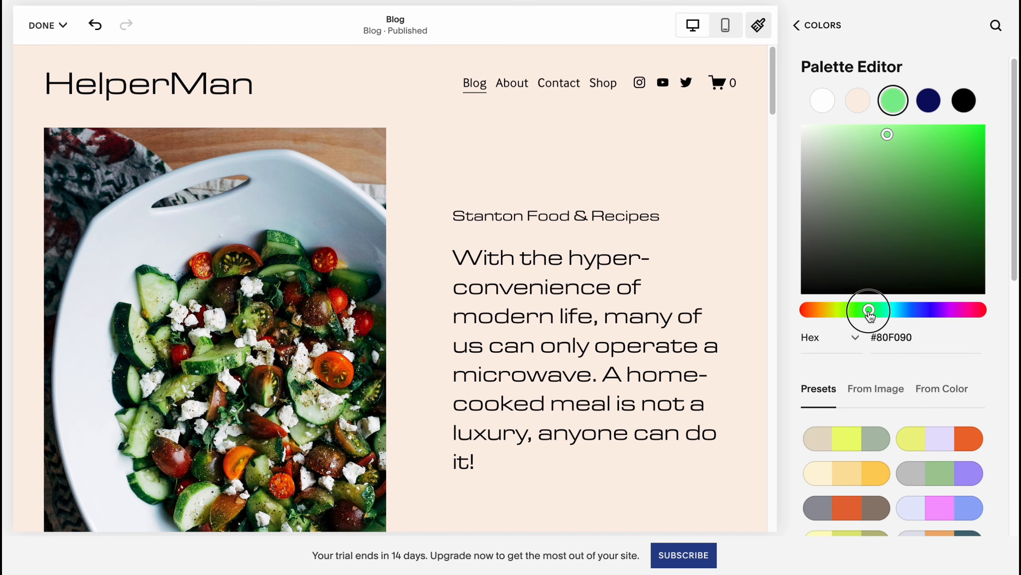
pyautogui.click(928, 140)
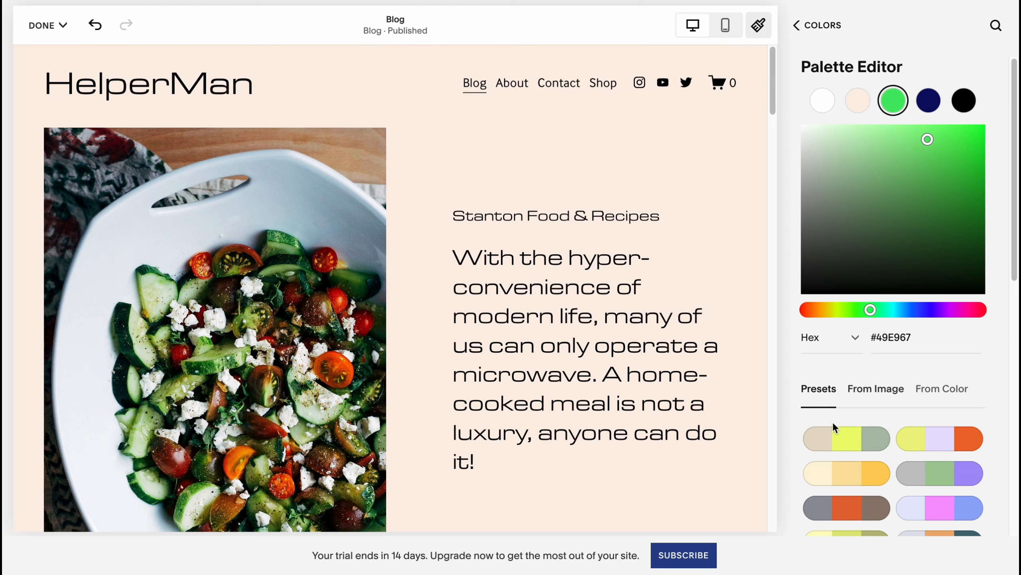
# Step: Try the beige, lime and sage preset palette, and settle on the yellow-green, lavender and orange preset for the site
pyautogui.click(836, 442)
pyautogui.click(952, 447)
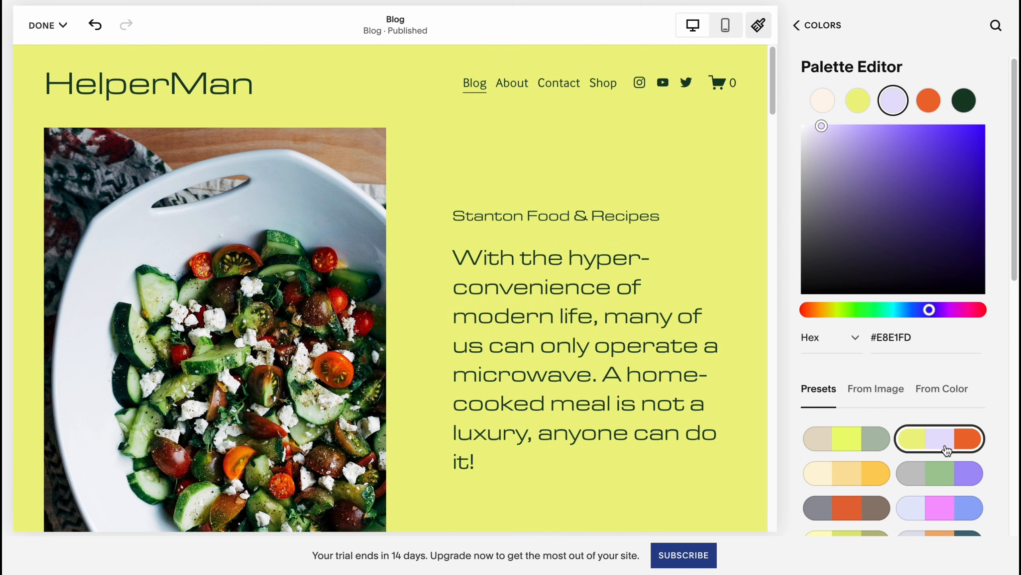
pyautogui.scroll(-3, 942, 457)
pyautogui.scroll(-1, 888, 460)
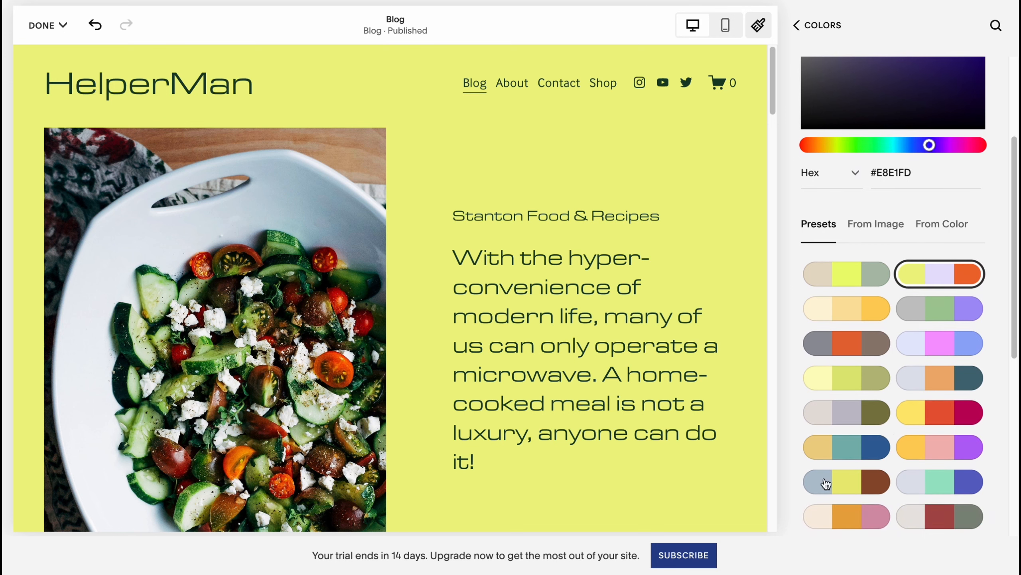
# Step: View the subscription plans and their prices, and return to the main Site Styles list
pyautogui.click(698, 555)
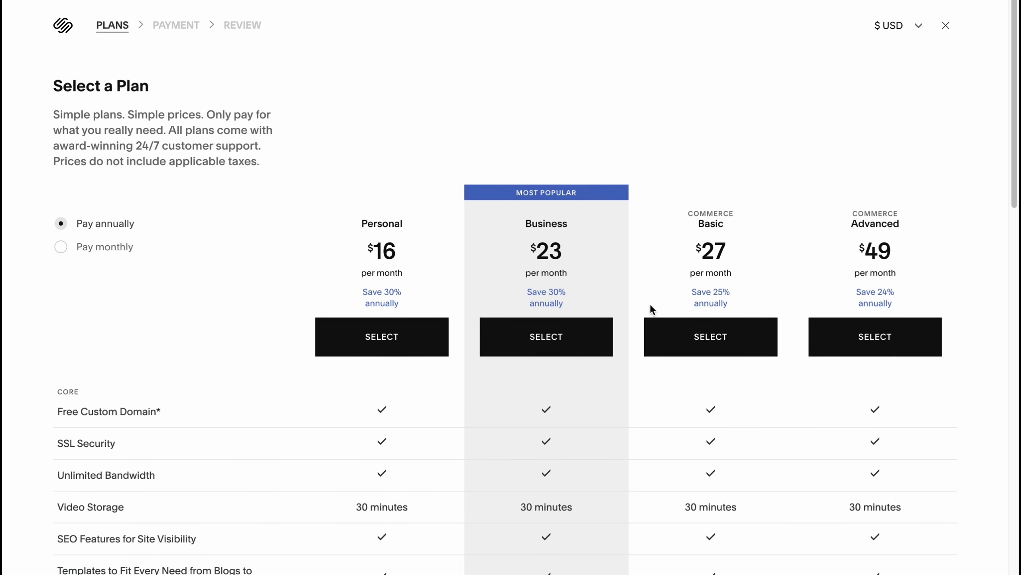
pyautogui.click(946, 26)
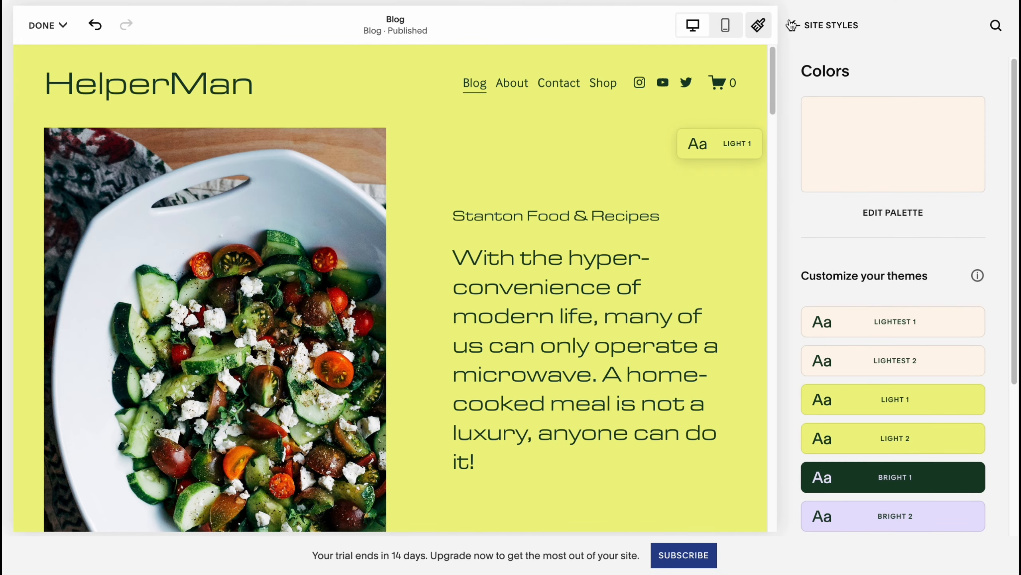
pyautogui.click(791, 25)
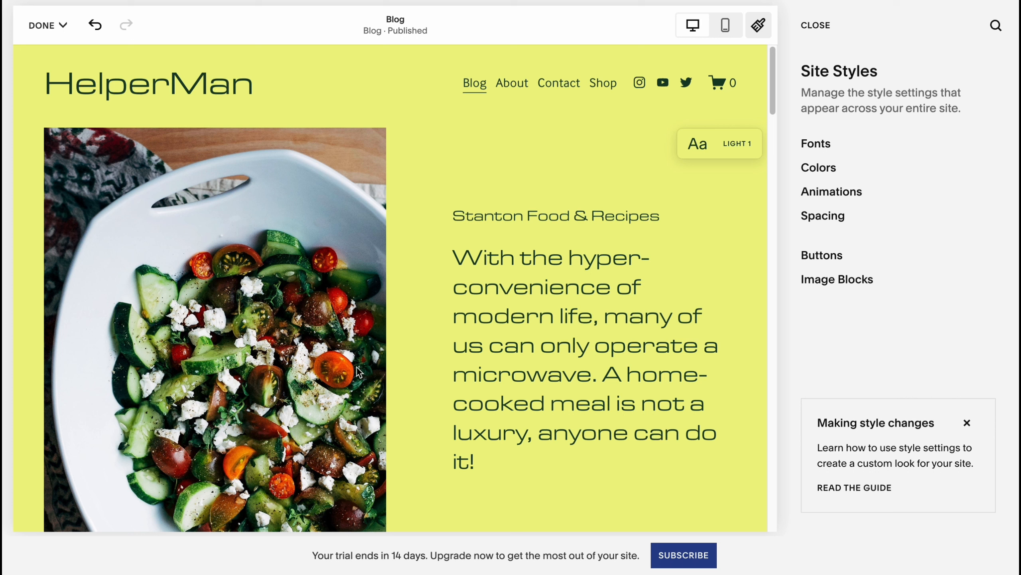
# Step: Dismiss the style-changes tip, save the site's style changes and leave Site Styles
pyautogui.click(967, 423)
pyautogui.click(40, 32)
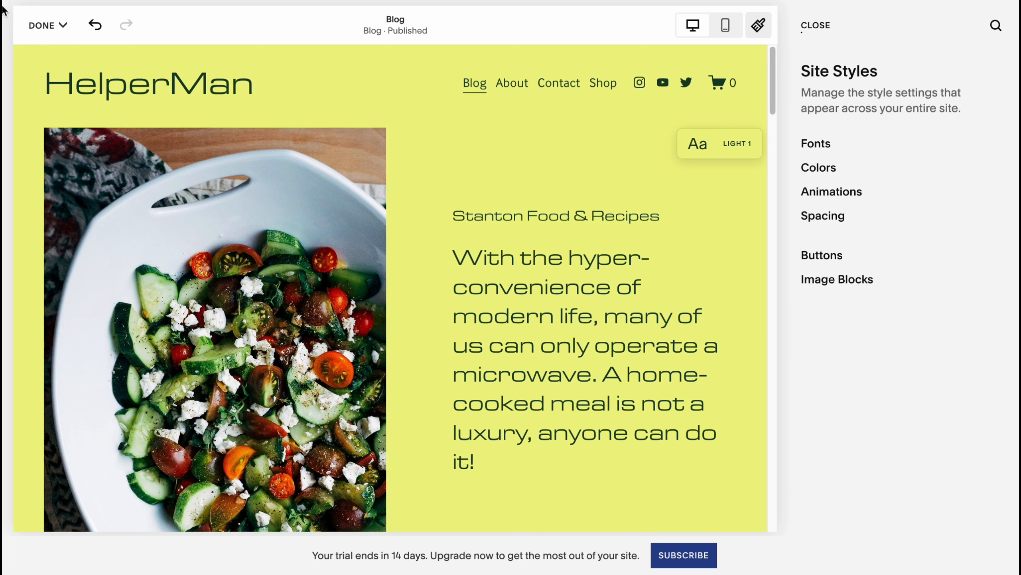
pyautogui.click(45, 26)
pyautogui.click(29, 71)
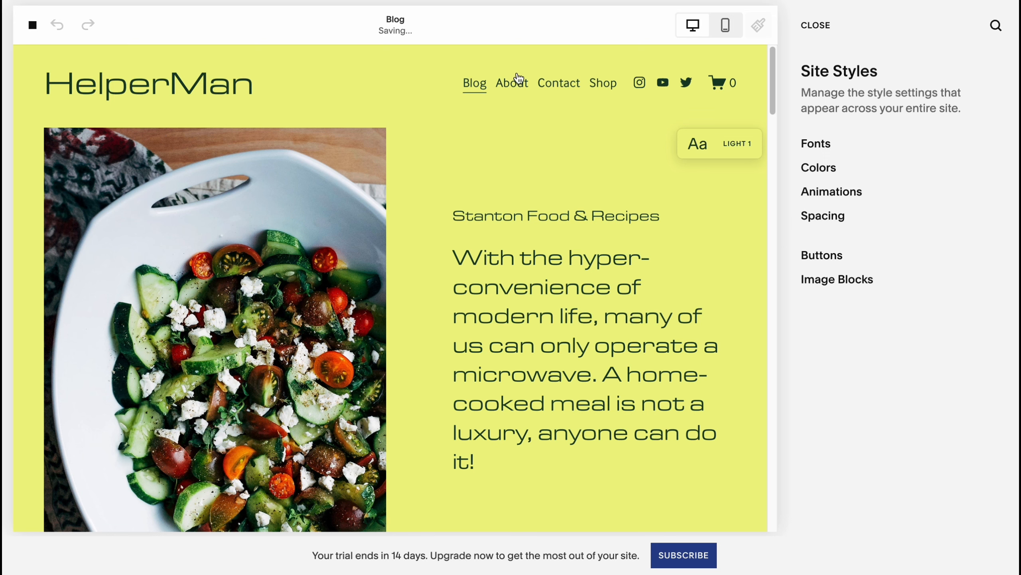
pyautogui.click(817, 27)
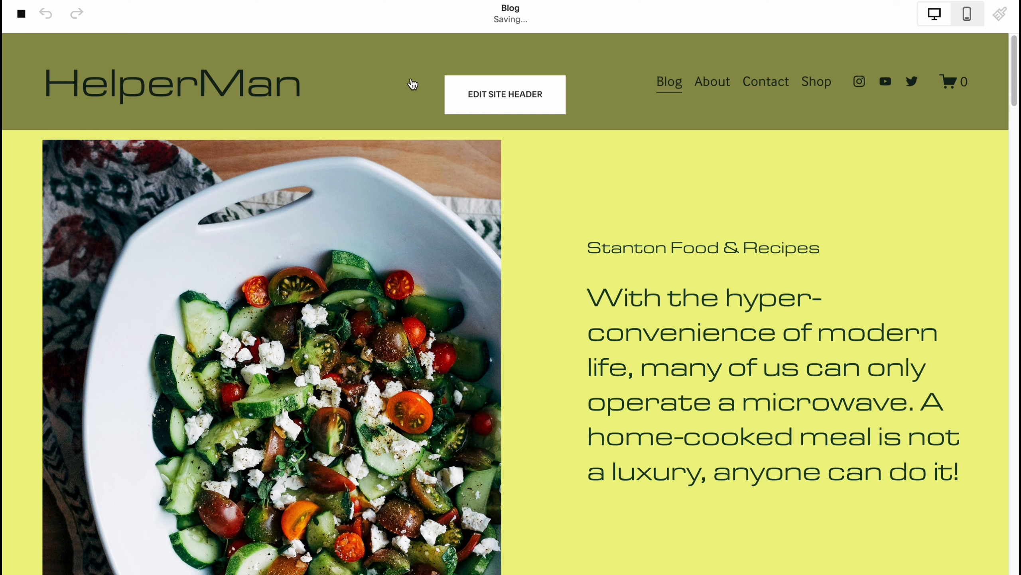
# Step: View the site header's global editing options and look over the first section of the Blog page
pyautogui.click(412, 63)
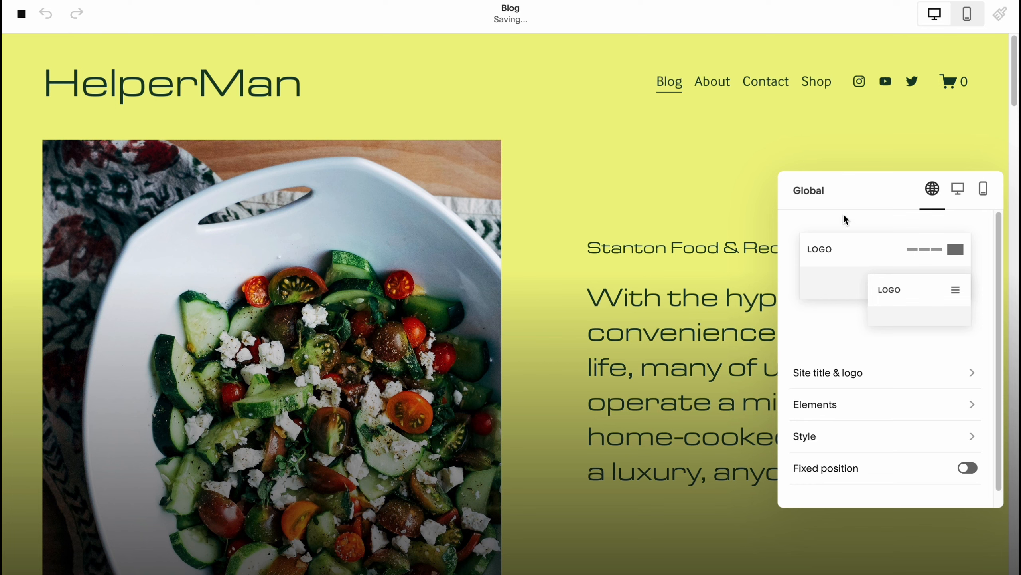
pyautogui.click(512, 168)
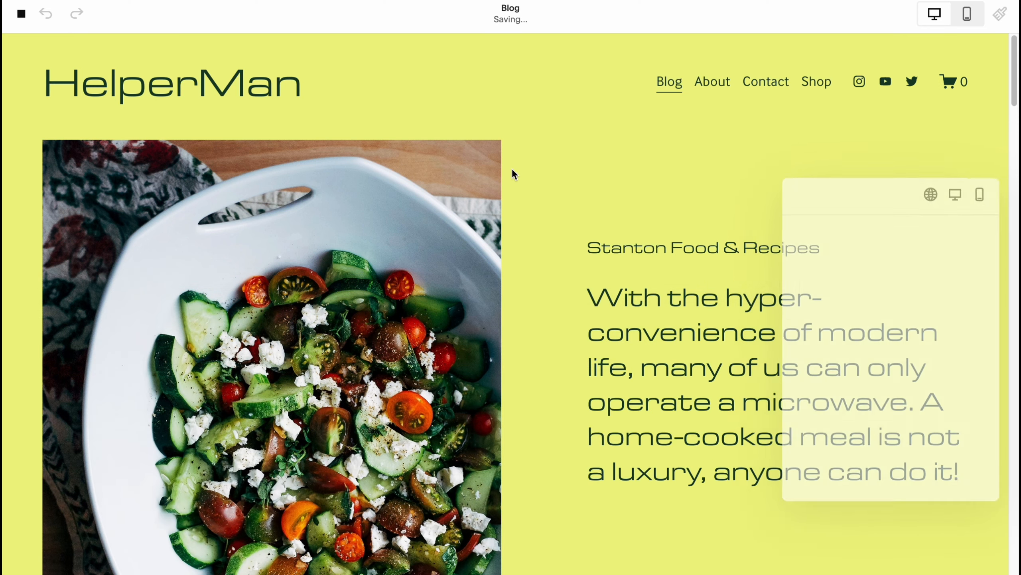
pyautogui.scroll(-5, 576, 230)
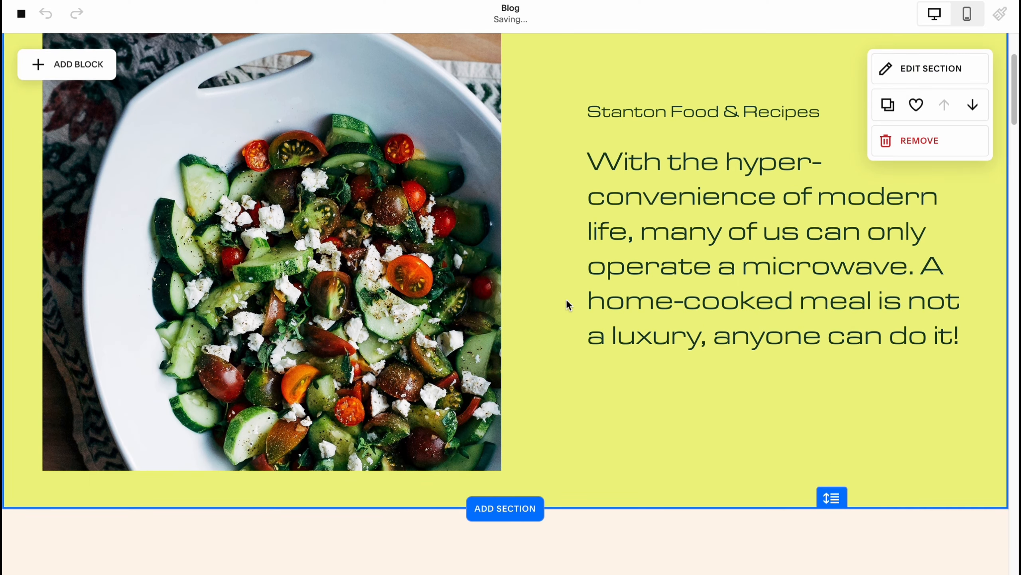
pyautogui.scroll(5, 591, 229)
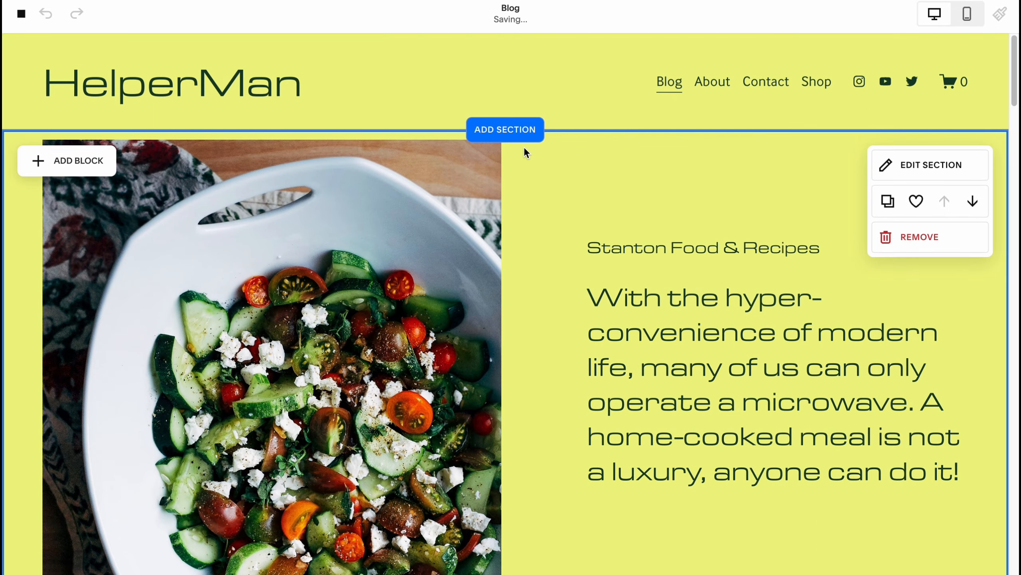
# Step: Browse the Contact, People and About section templates for a section below the header, without adding one
pyautogui.click(509, 129)
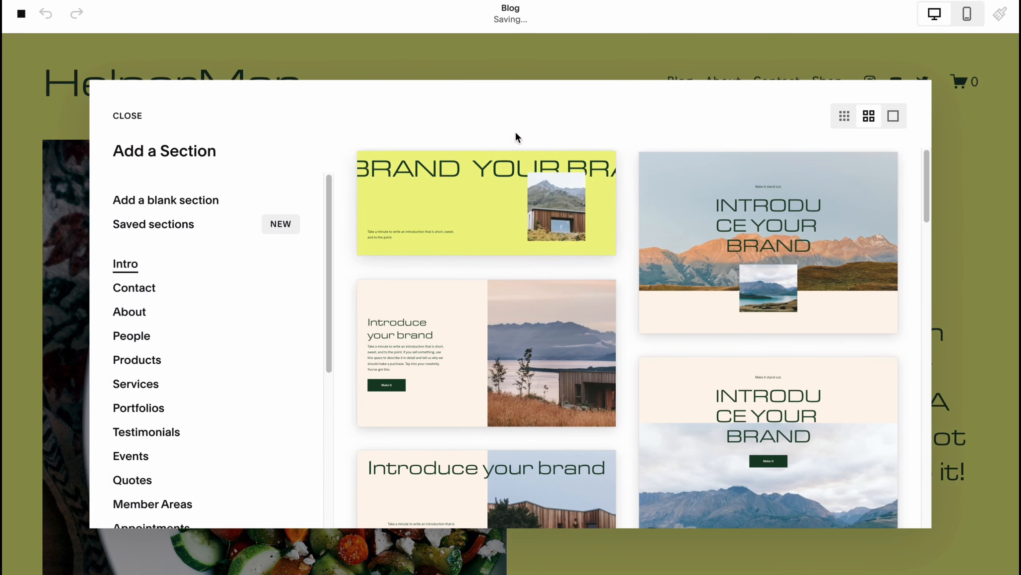
pyautogui.click(132, 292)
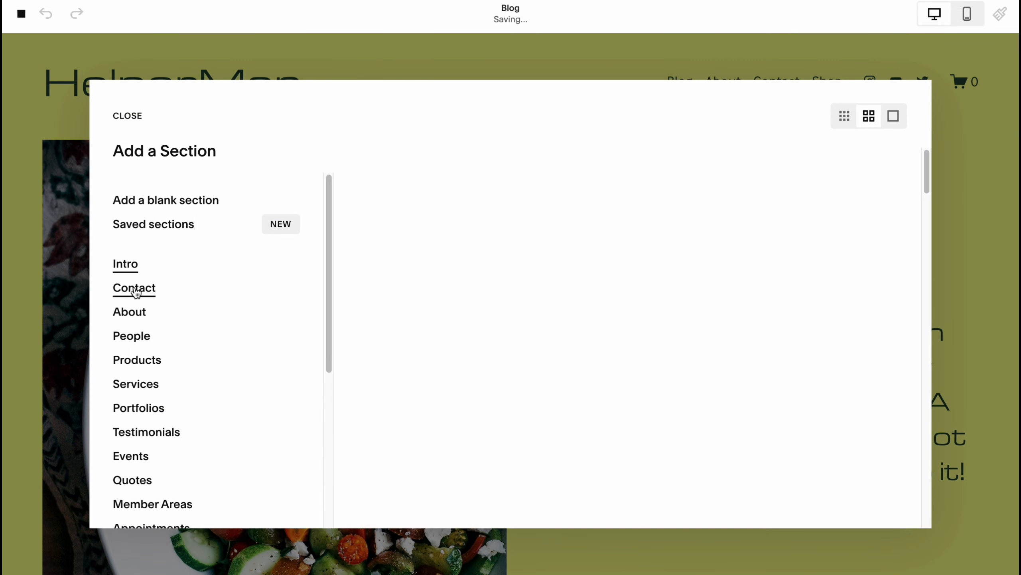
pyautogui.click(140, 340)
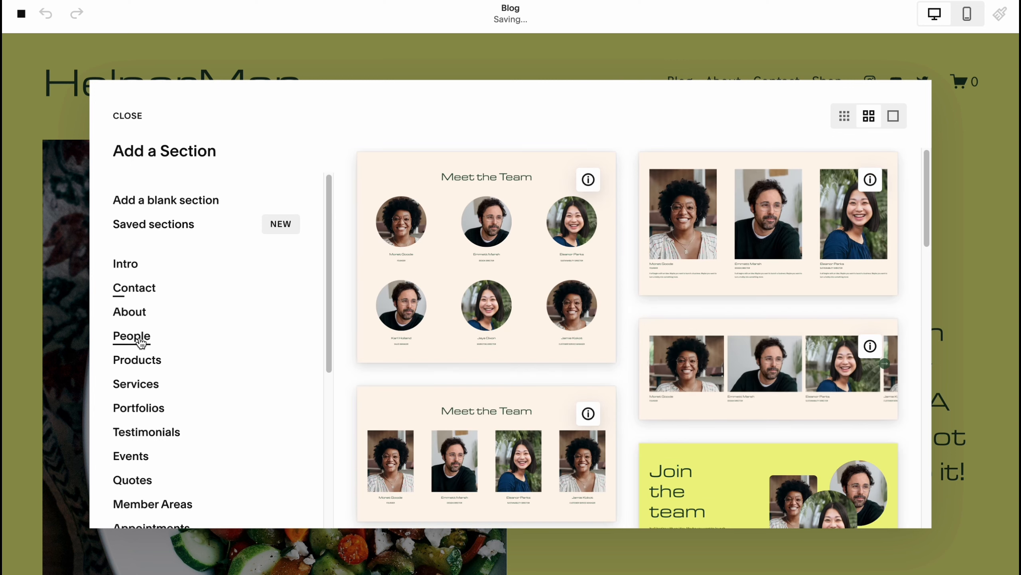
pyautogui.click(128, 315)
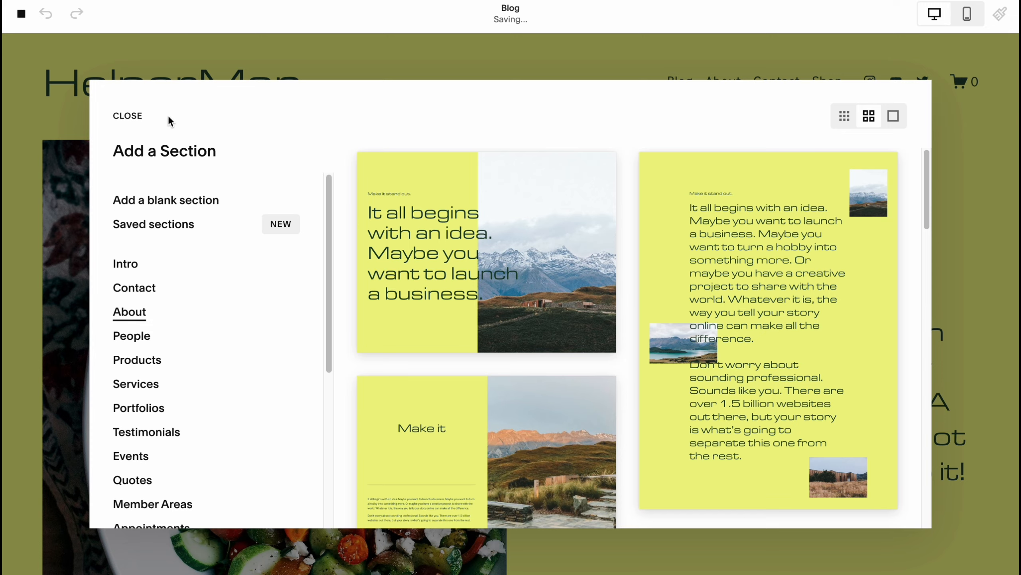
pyautogui.click(128, 119)
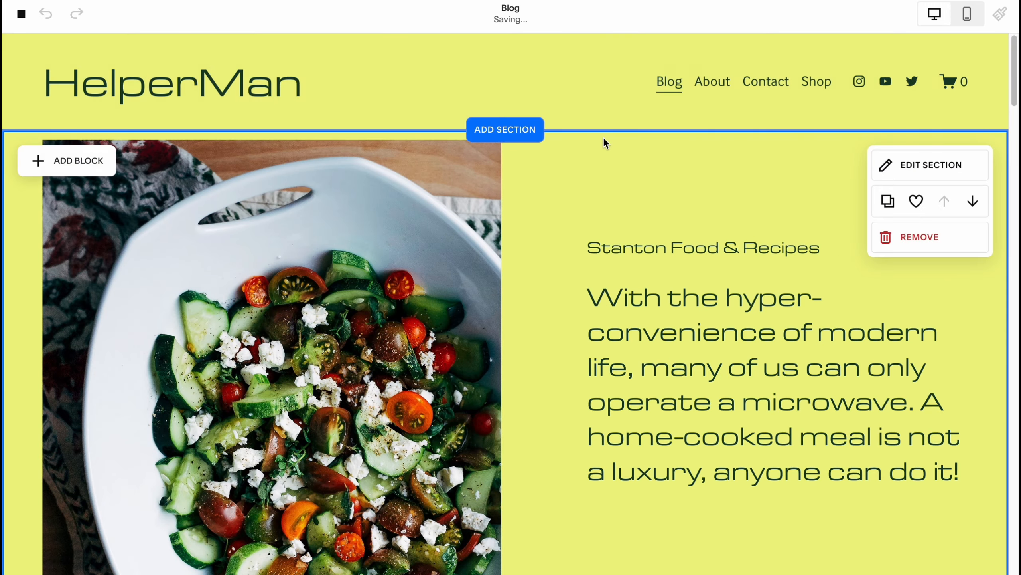
# Step: Edit the Blog page and add the About section template with "It all begins with an idea" beside a mountain photo, below the header
pyautogui.click(524, 129)
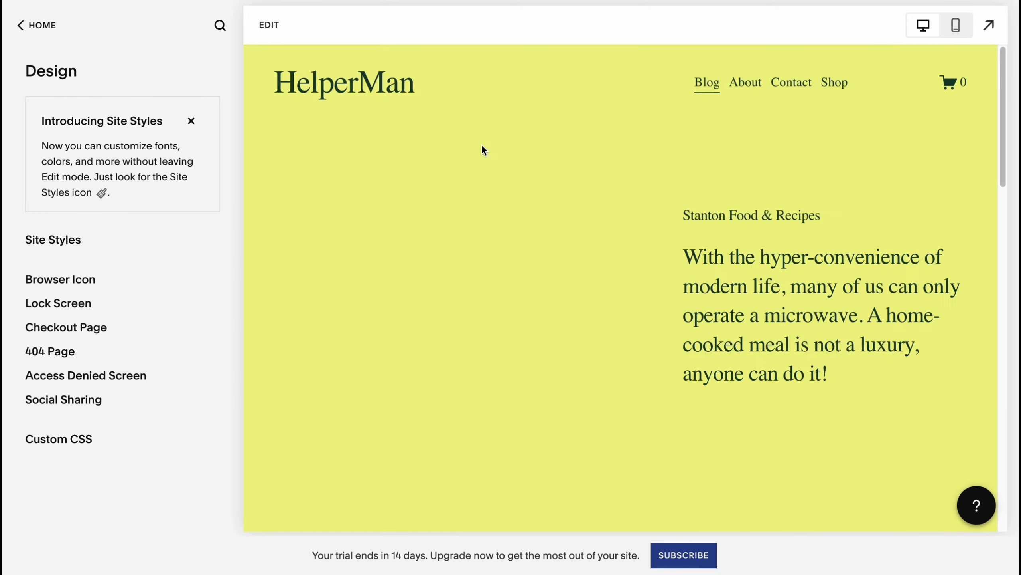
pyautogui.click(269, 26)
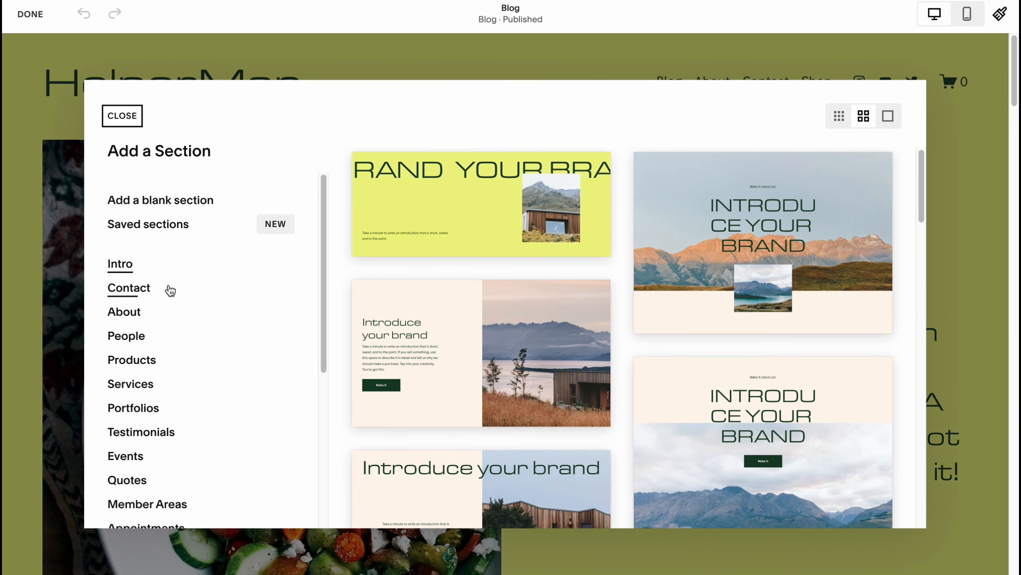
pyautogui.click(139, 289)
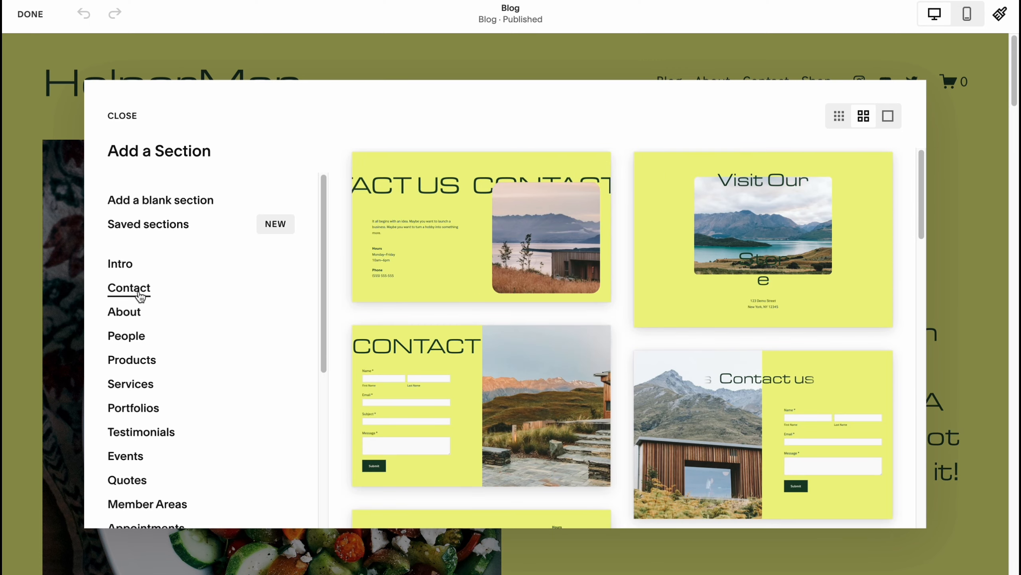
pyautogui.click(129, 320)
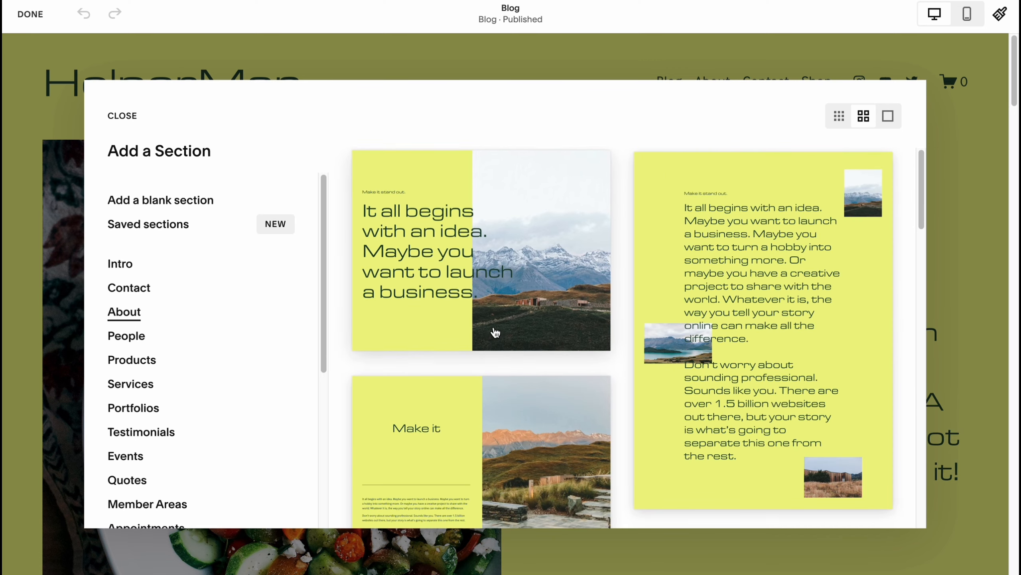
pyautogui.click(482, 318)
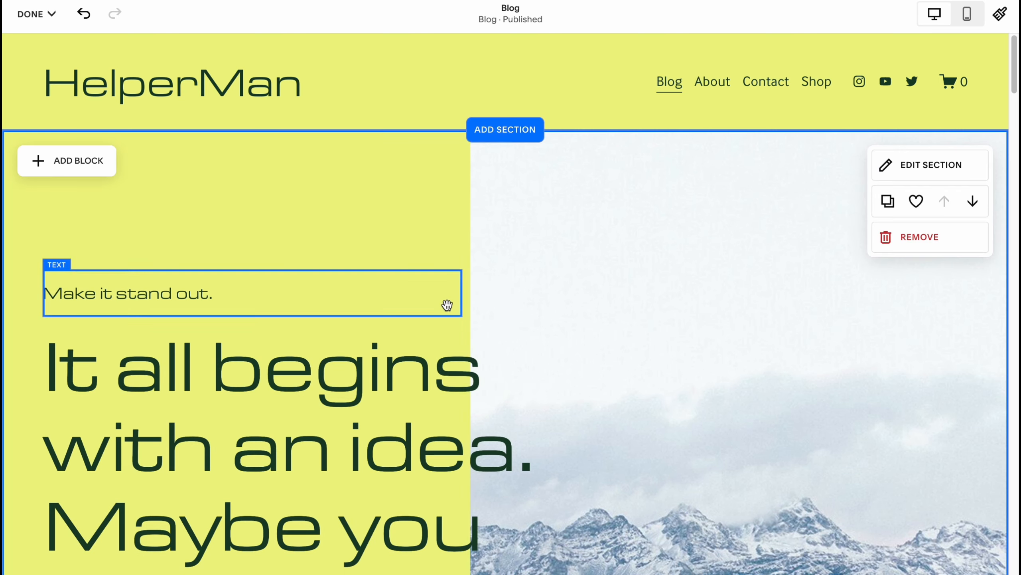
# Step: Move the new About section down one place, below the Stanton Food & Recipes section
pyautogui.scroll(-3, 613, 317)
pyautogui.scroll(-1, 593, 320)
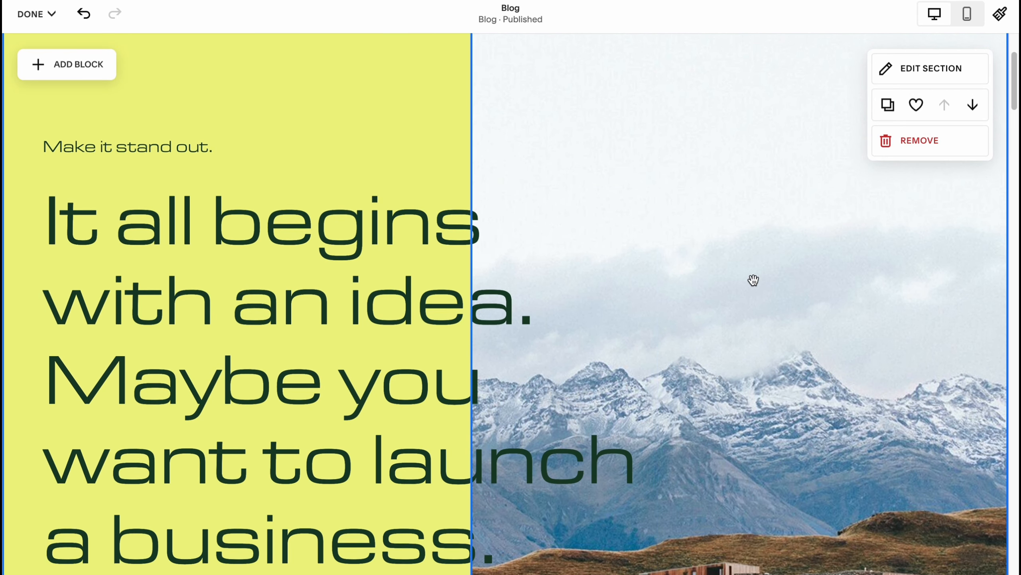
pyautogui.scroll(2, 753, 280)
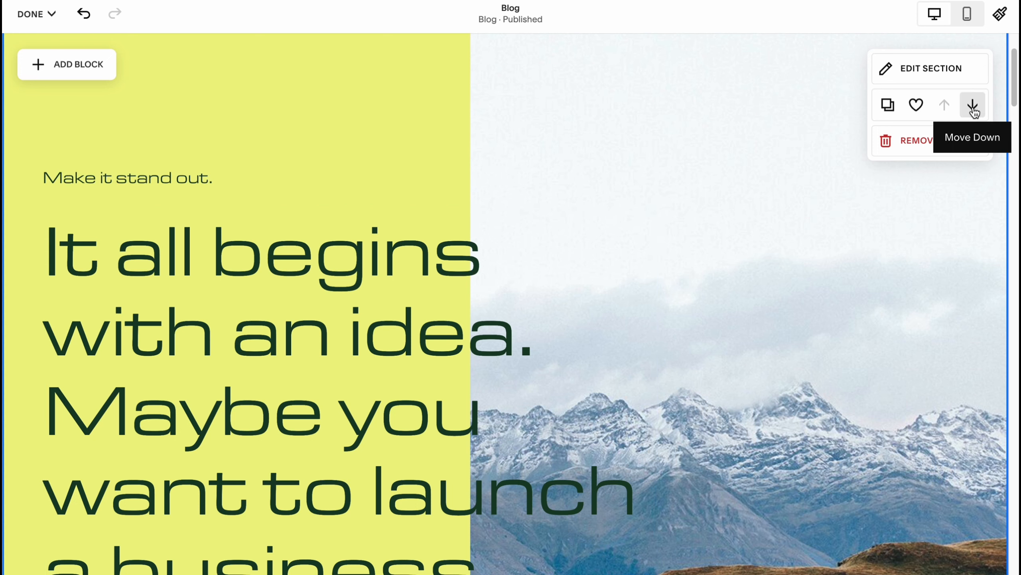
pyautogui.click(975, 108)
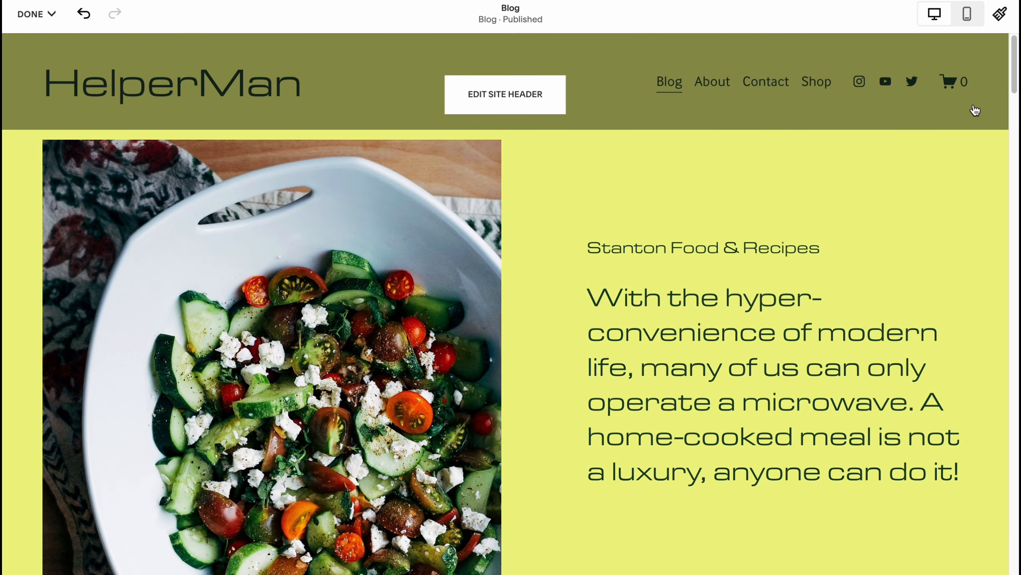
# Step: Look over the order and layout of the salad section and the About section on the Blog page
pyautogui.scroll(-20, 705, 327)
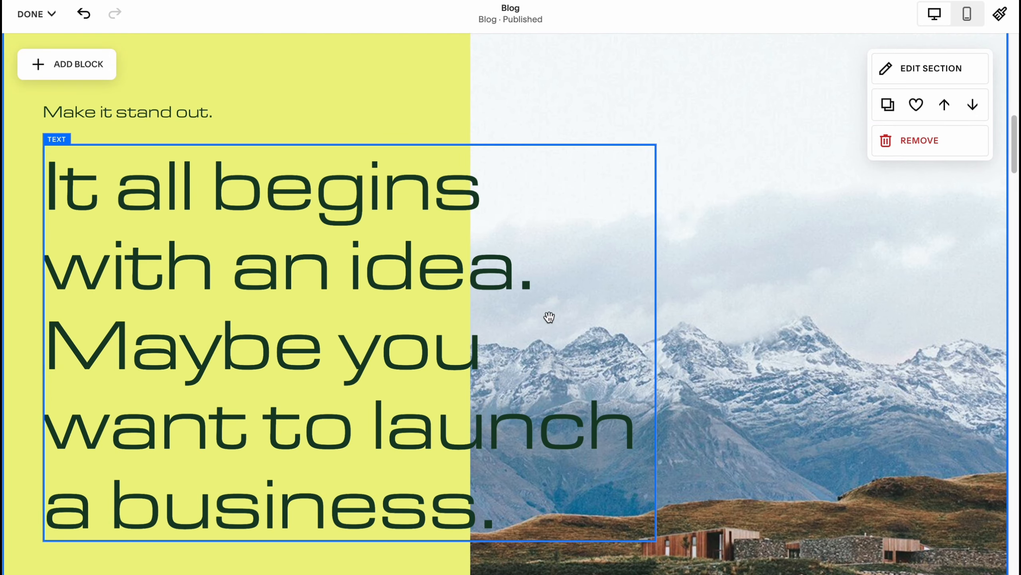
pyautogui.scroll(20, 550, 317)
pyautogui.scroll(-20, 522, 362)
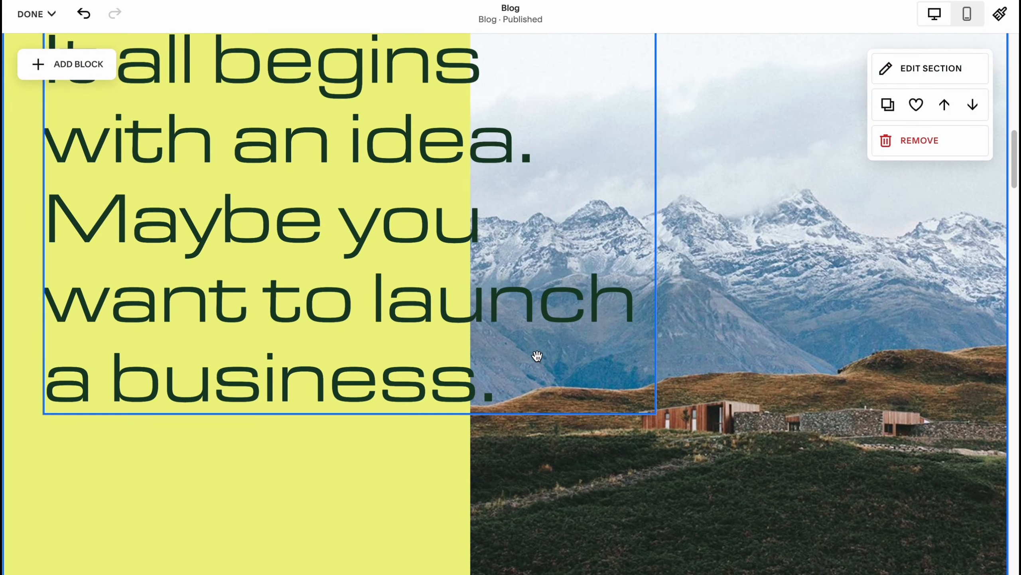
pyautogui.scroll(12, 528, 366)
pyautogui.scroll(-4, 663, 356)
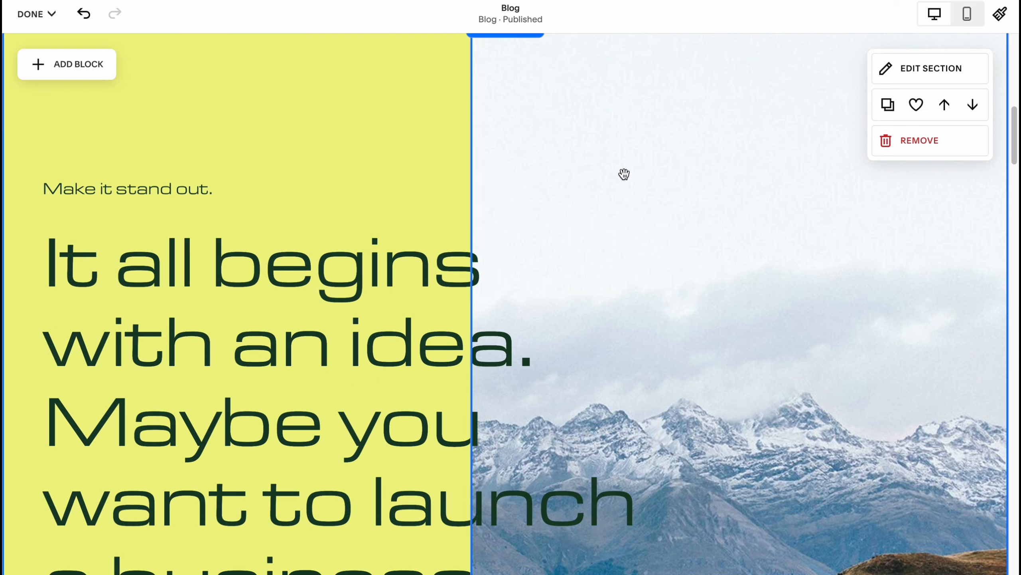
pyautogui.scroll(15, 482, 277)
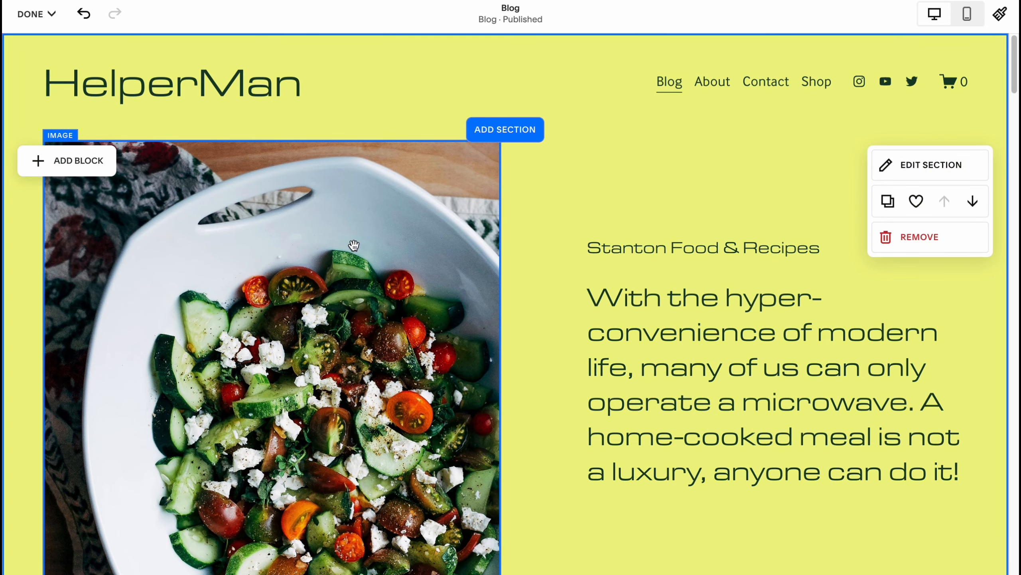
pyautogui.scroll(-15, 353, 245)
pyautogui.scroll(13, 374, 237)
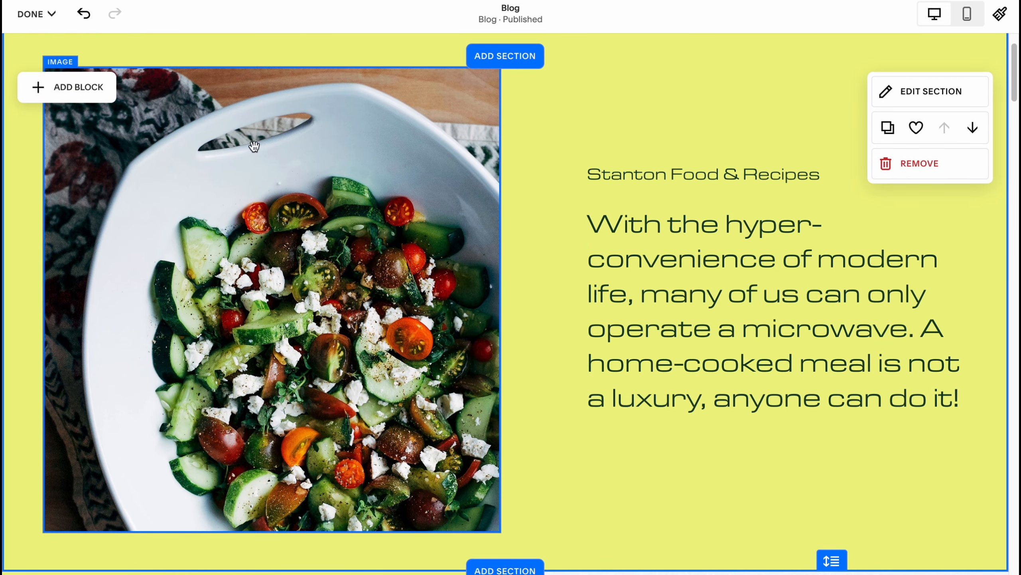
# Step: Add a button block to the Stanton Food & Recipes section and place it directly under the paragraph text
pyautogui.click(69, 89)
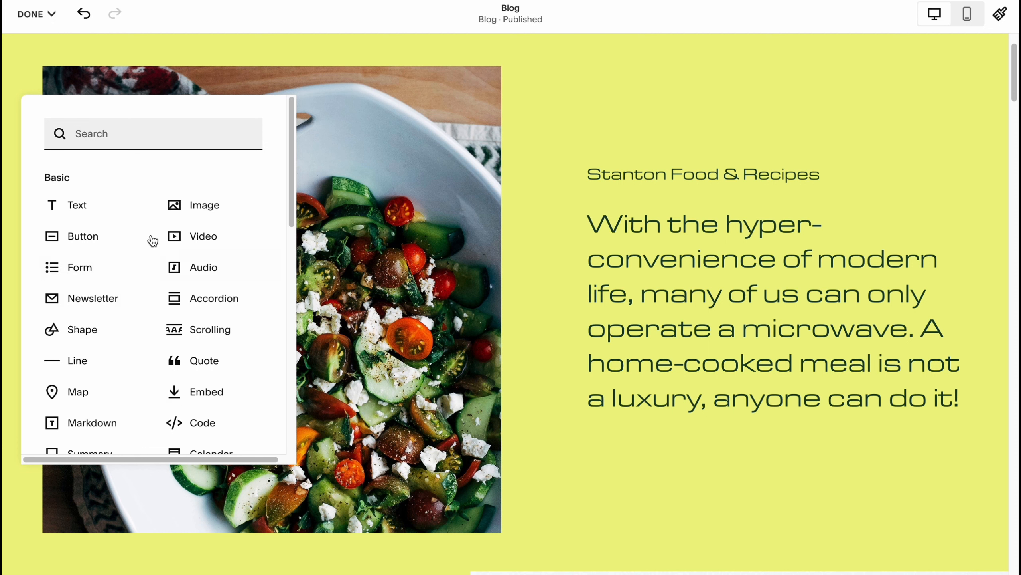
pyautogui.click(78, 238)
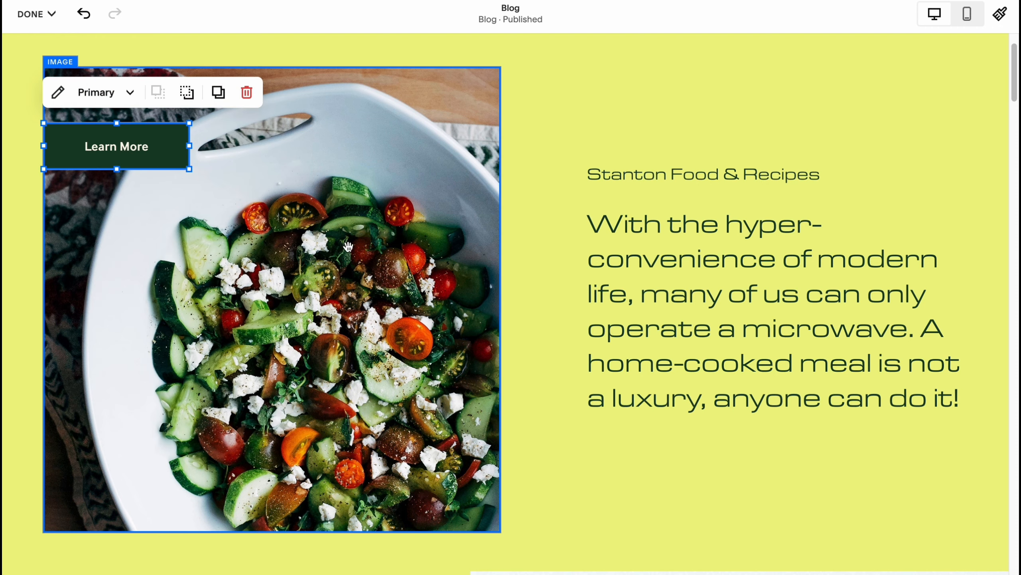
pyautogui.moveTo(101, 153); pyautogui.dragTo(645, 459)
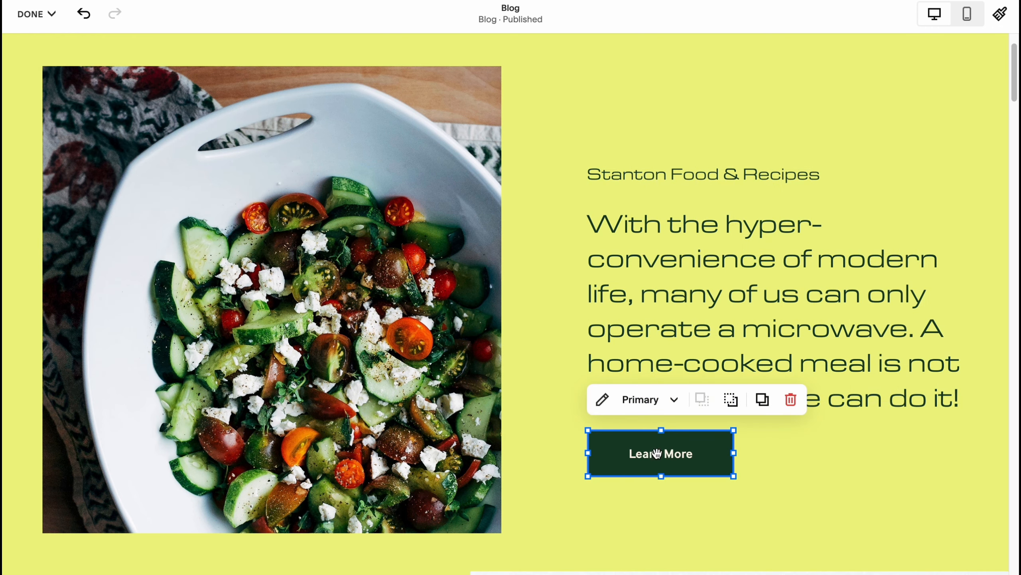
# Step: Change the new button's text to "Send message" and close its settings
pyautogui.click(603, 400)
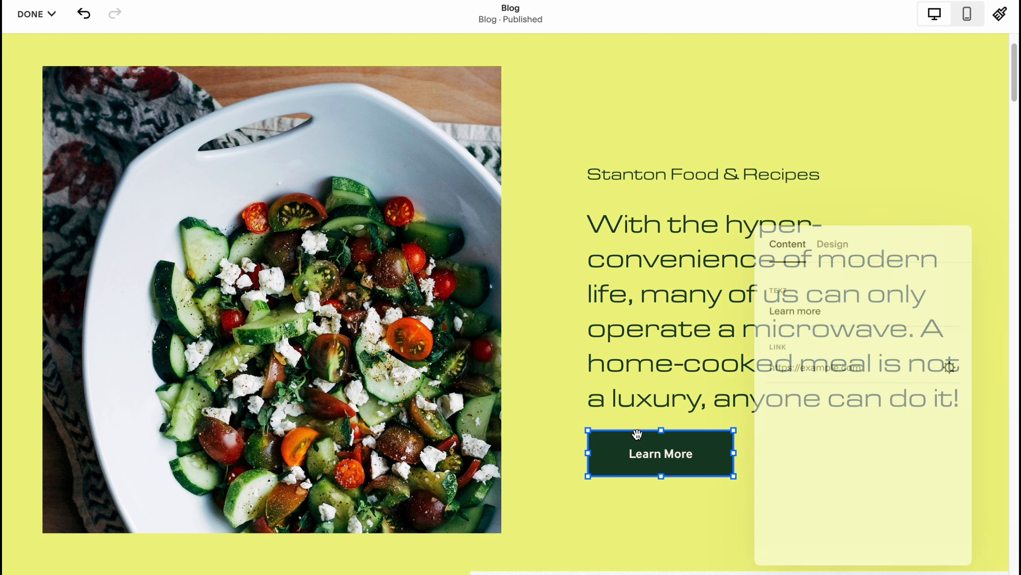
pyautogui.moveTo(835, 306); pyautogui.dragTo(777, 307)
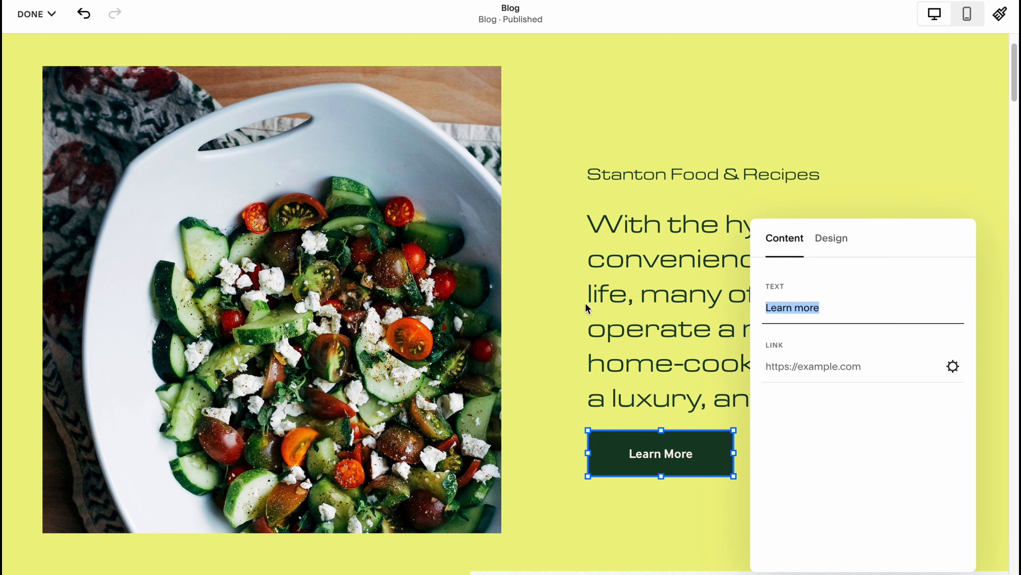
pyautogui.write('Se')
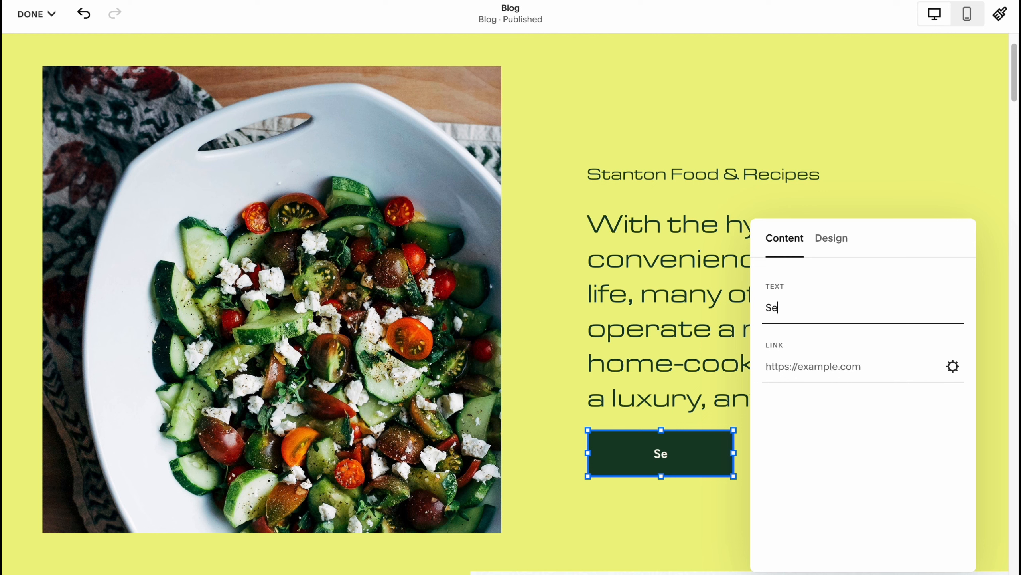
pyautogui.write('nd message')
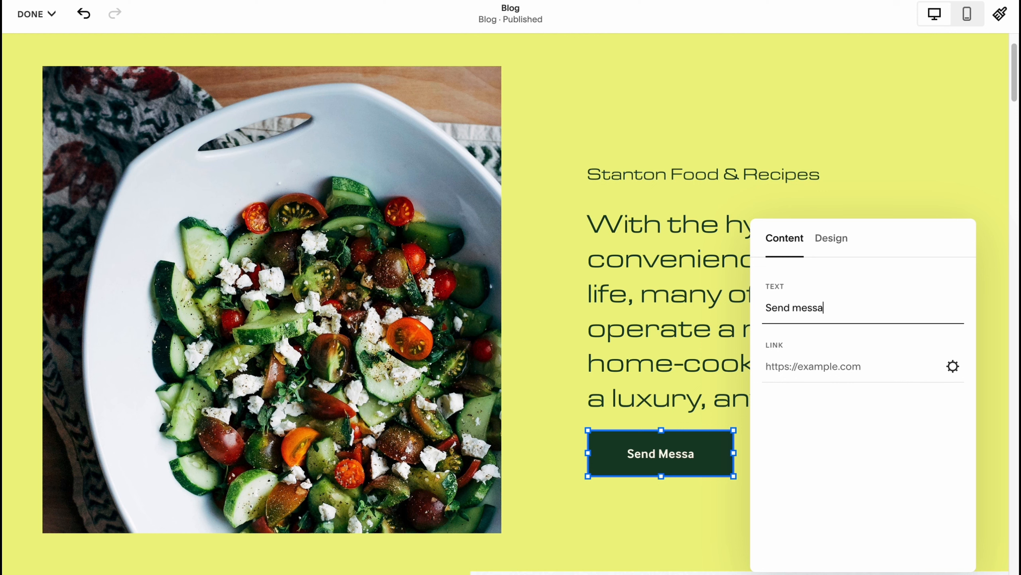
pyautogui.click(889, 156)
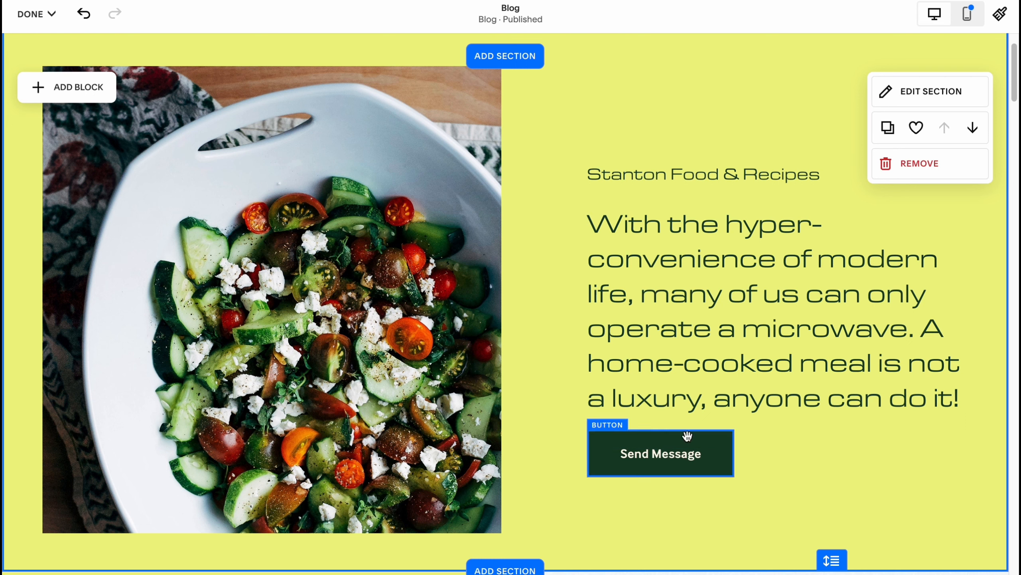
# Step: Review the design and content settings of the Send Message button without changing them
pyautogui.click(702, 474)
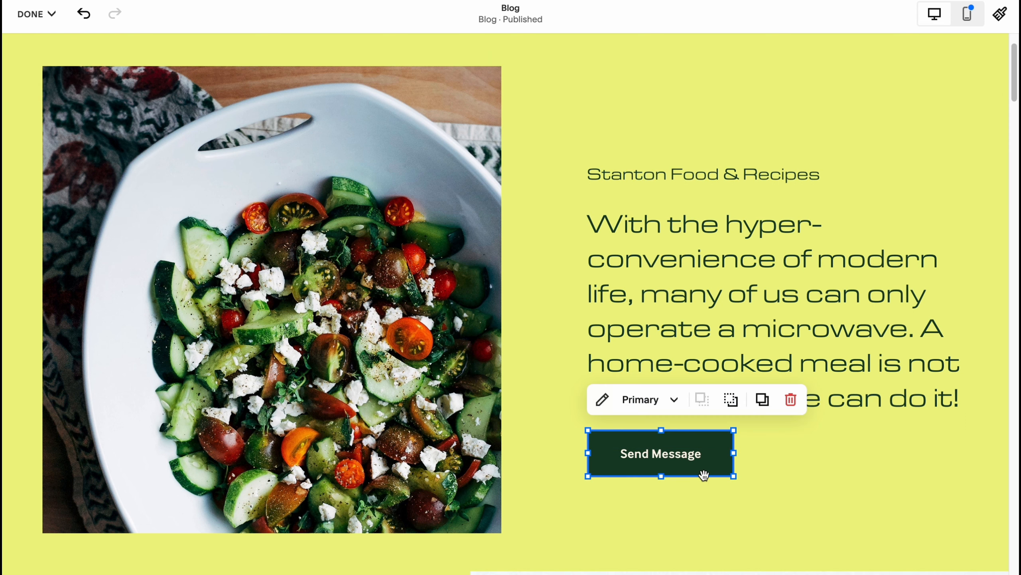
pyautogui.click(604, 400)
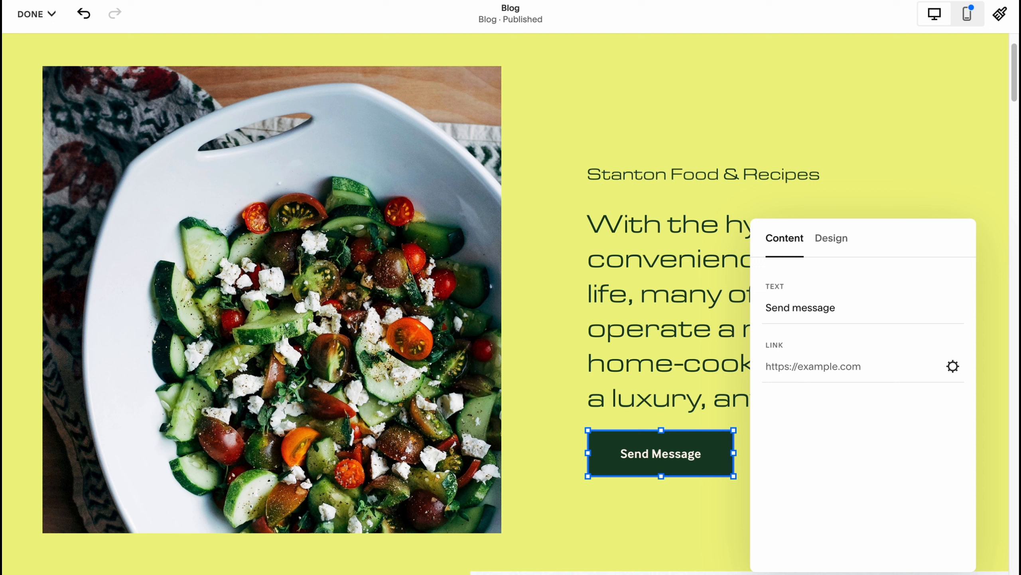
pyautogui.click(830, 244)
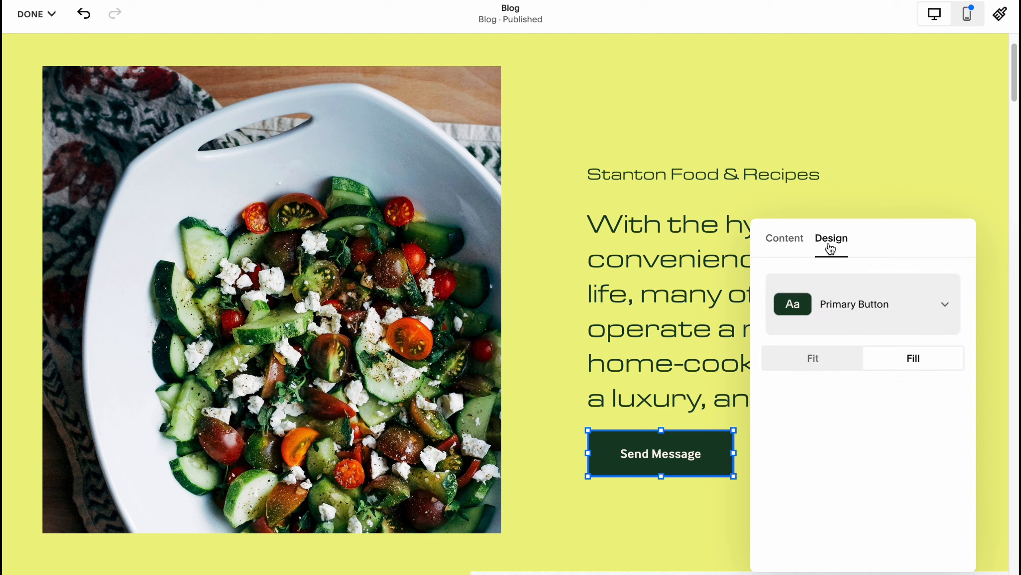
pyautogui.click(787, 248)
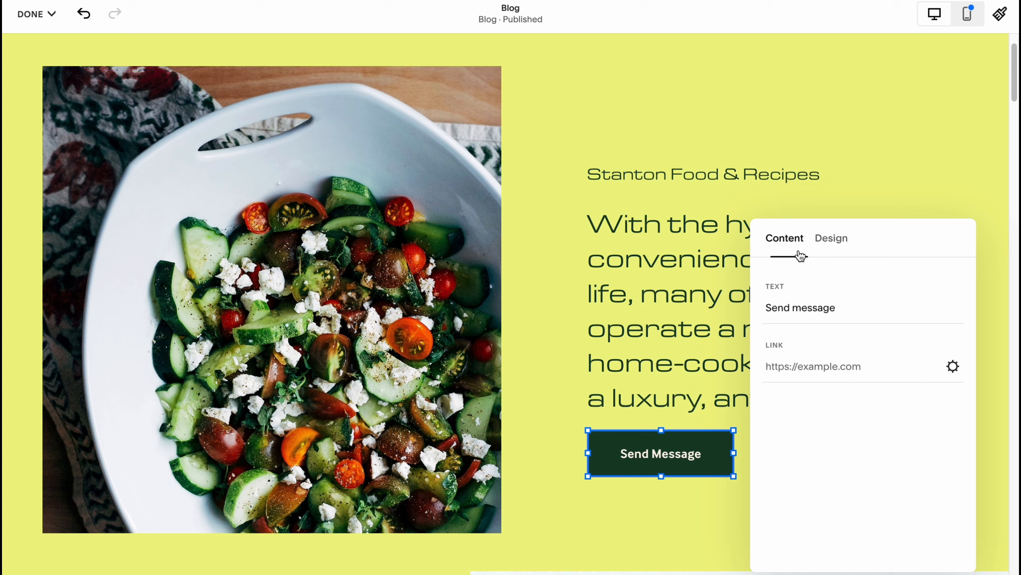
pyautogui.click(718, 443)
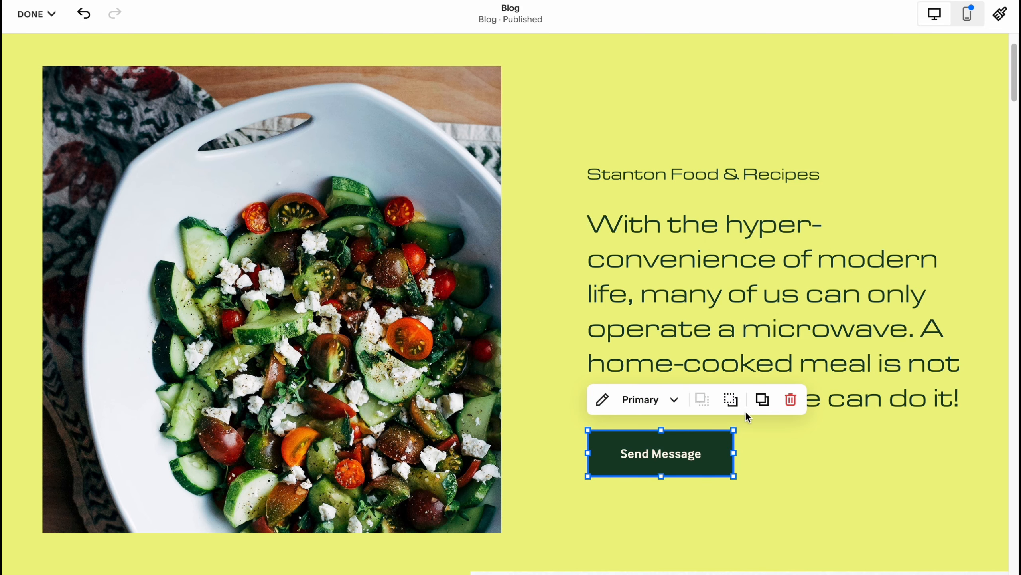
# Step: Change the Send Message button's style to Secondary and deselect the button
pyautogui.click(658, 399)
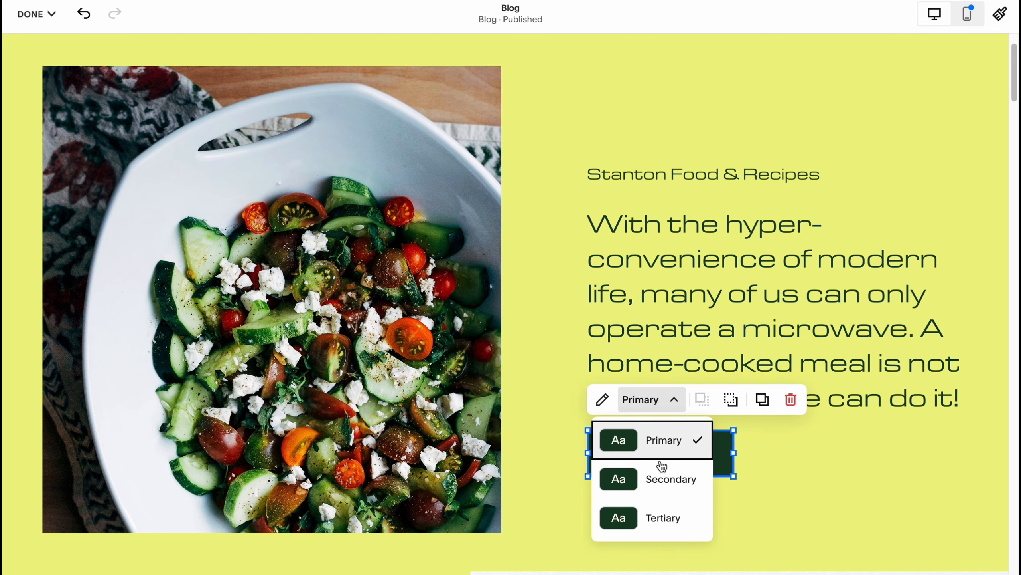
pyautogui.click(663, 478)
pyautogui.click(930, 129)
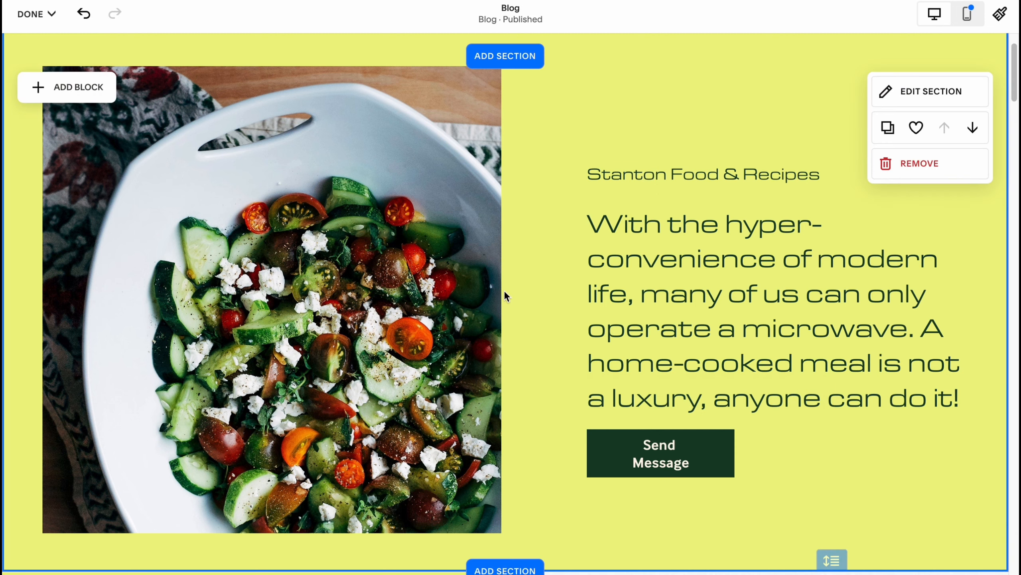
# Step: Delete the mountain photo AroHa_02.jpg from the image block of the About section
pyautogui.scroll(-8, 586, 334)
pyautogui.scroll(-1, 554, 324)
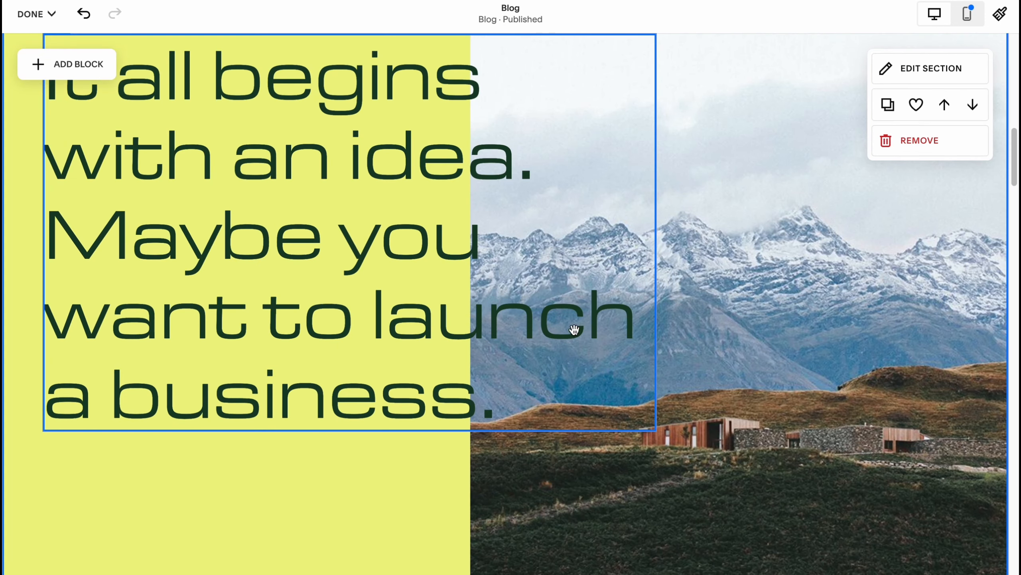
pyautogui.click(769, 366)
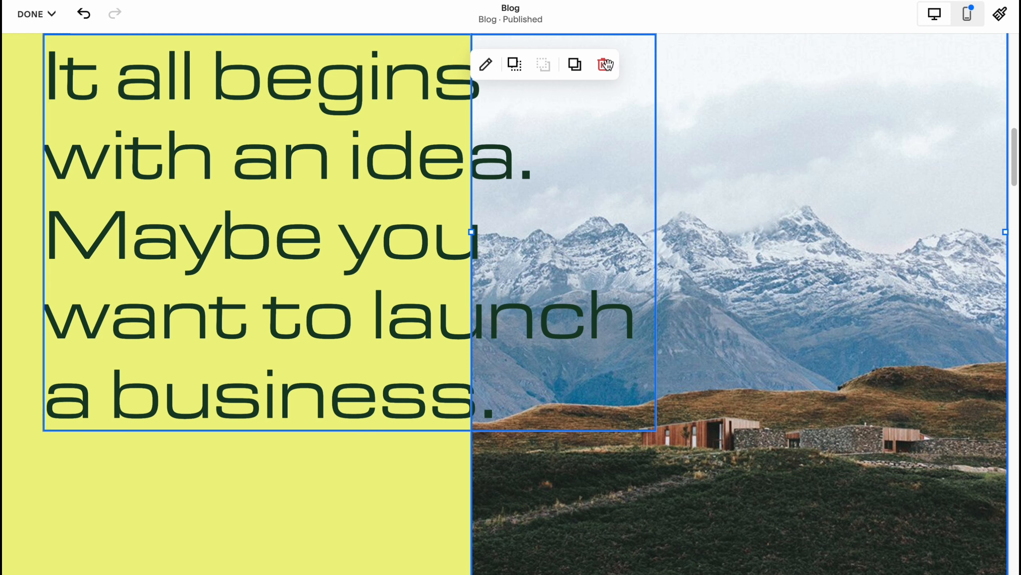
pyautogui.click(486, 65)
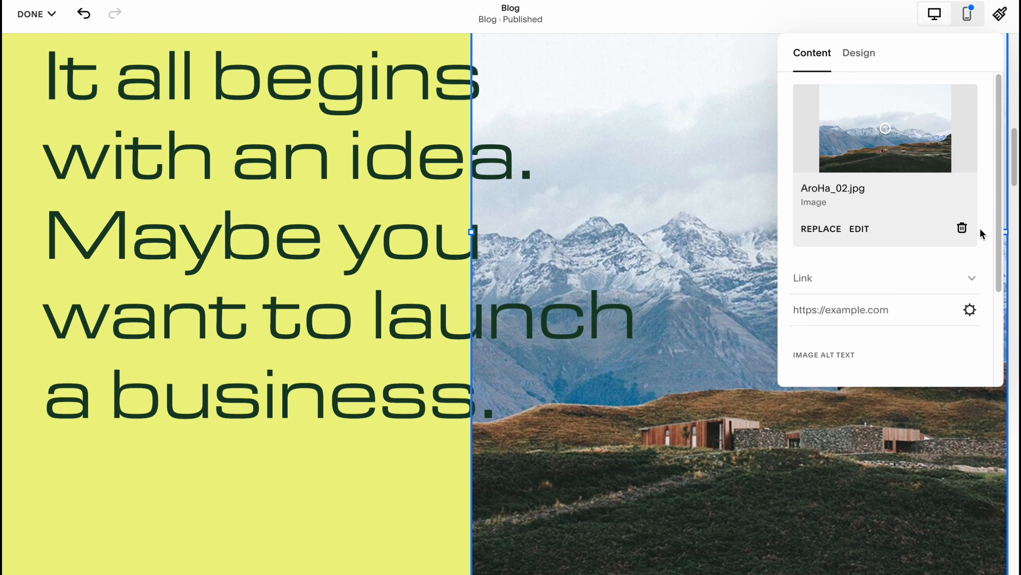
pyautogui.click(962, 228)
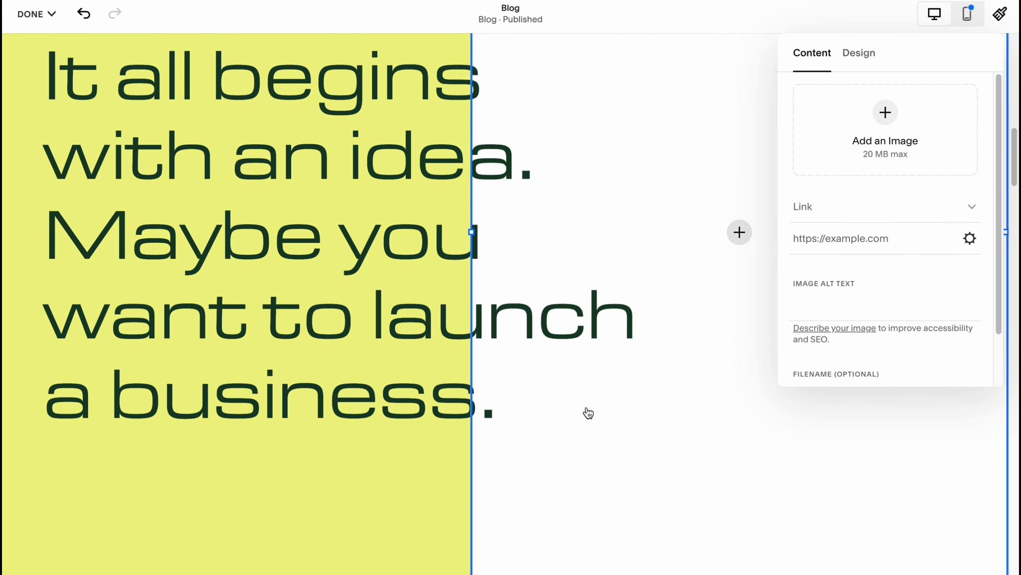
# Step: Fill the About section's empty image block with the free stock photo of a road through snowy rocks, and deselect the block
pyautogui.click(868, 128)
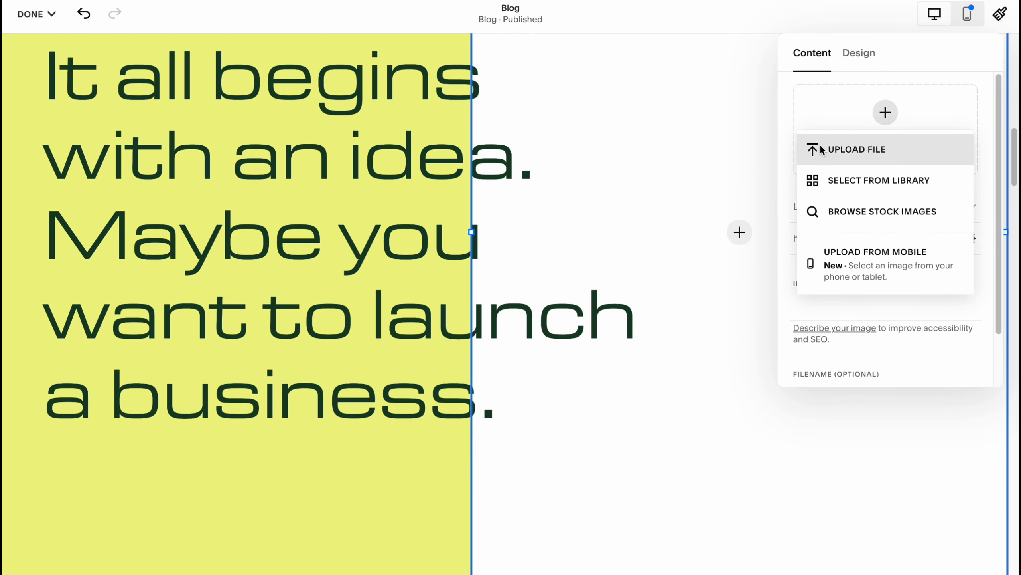
pyautogui.click(865, 208)
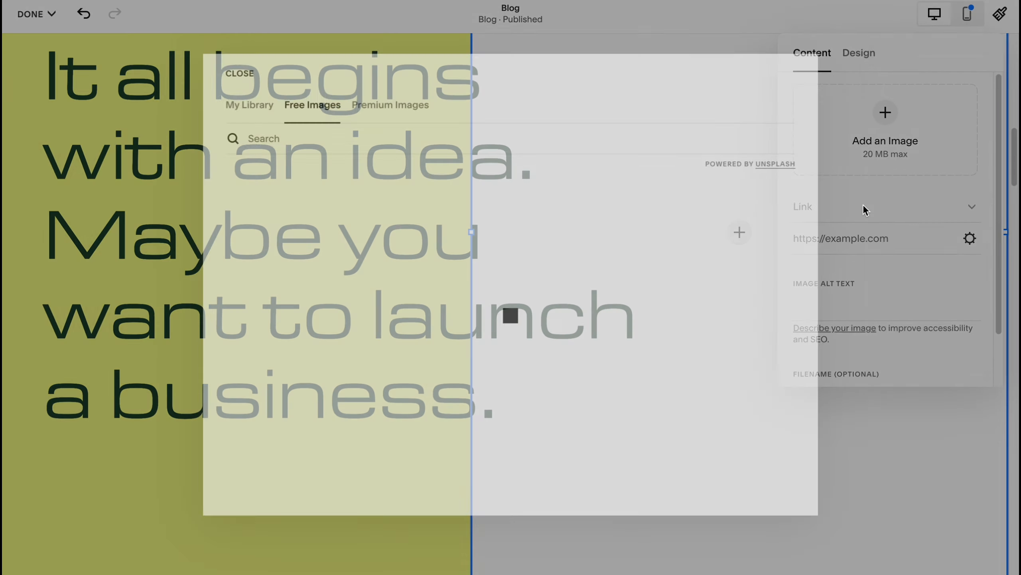
pyautogui.click(471, 287)
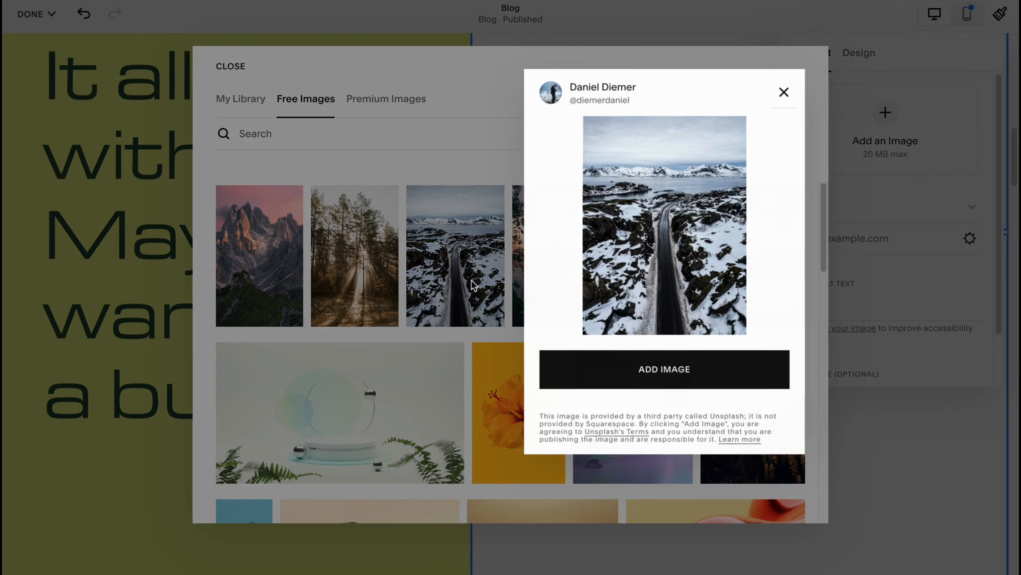
pyautogui.click(663, 371)
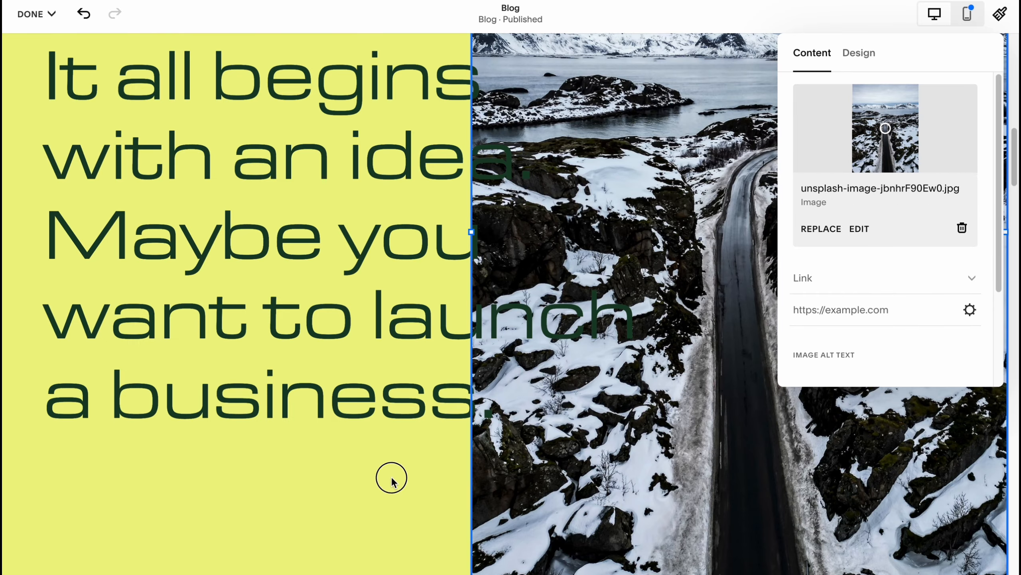
pyautogui.click(392, 477)
# Step: Save the changes to the Blog page and go back to the site's home overview
pyautogui.scroll(1, 565, 252)
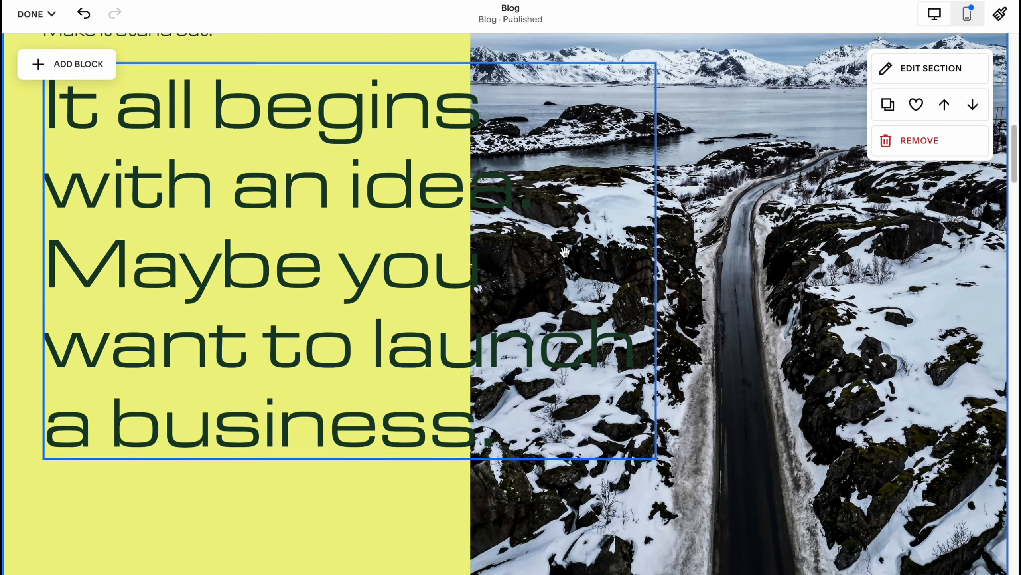
pyautogui.scroll(15, 565, 252)
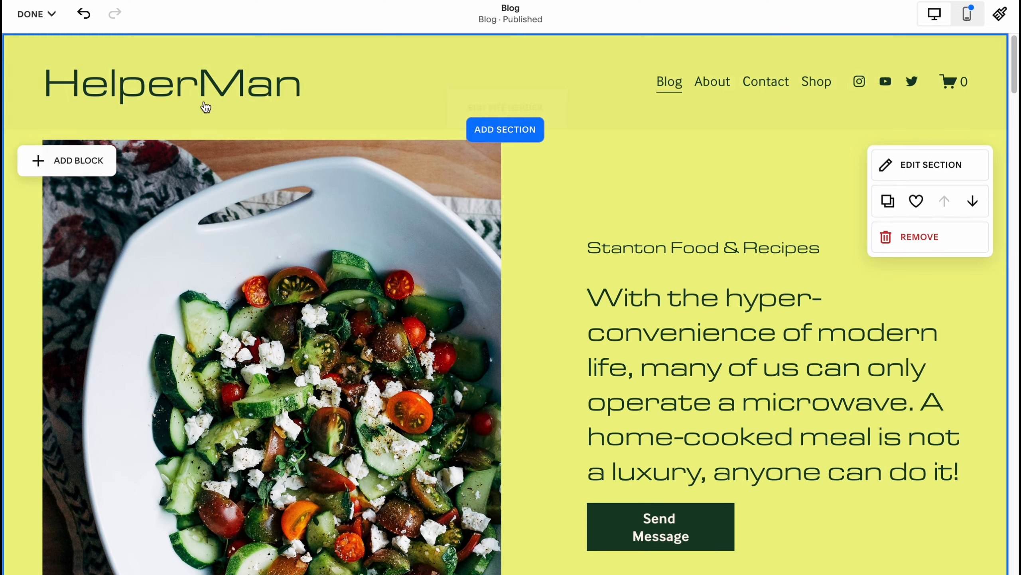
pyautogui.click(28, 14)
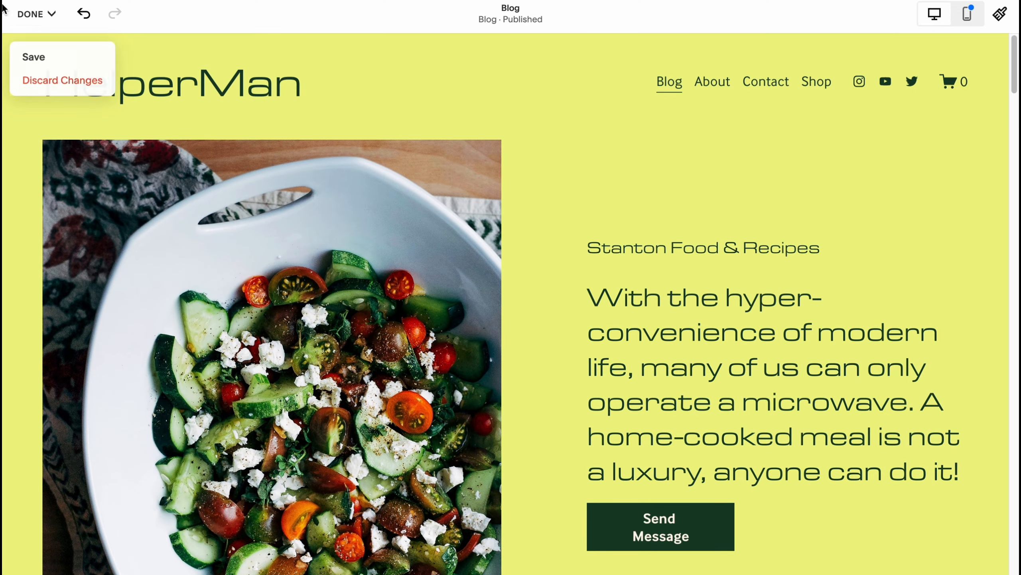
pyautogui.click(32, 58)
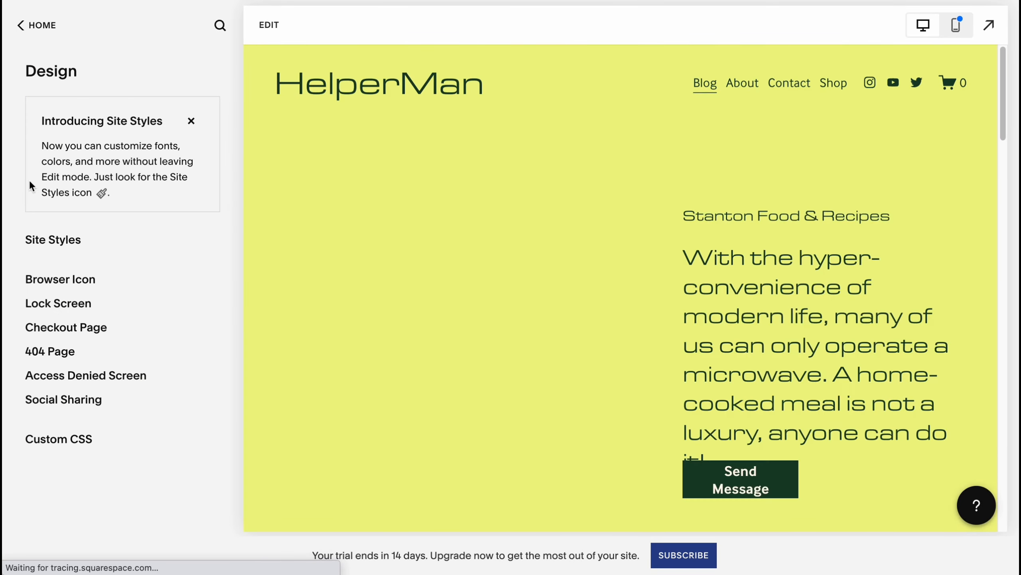
pyautogui.click(20, 26)
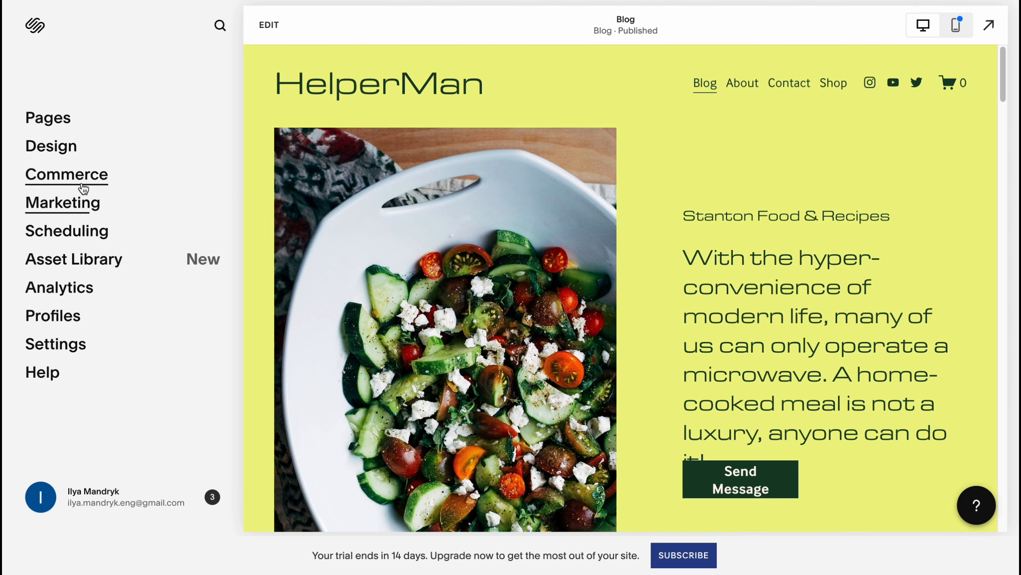
# Step: View the Commerce area, skipping the sales-channel question and closing the store questionnaire, and return to the home overview
pyautogui.click(53, 181)
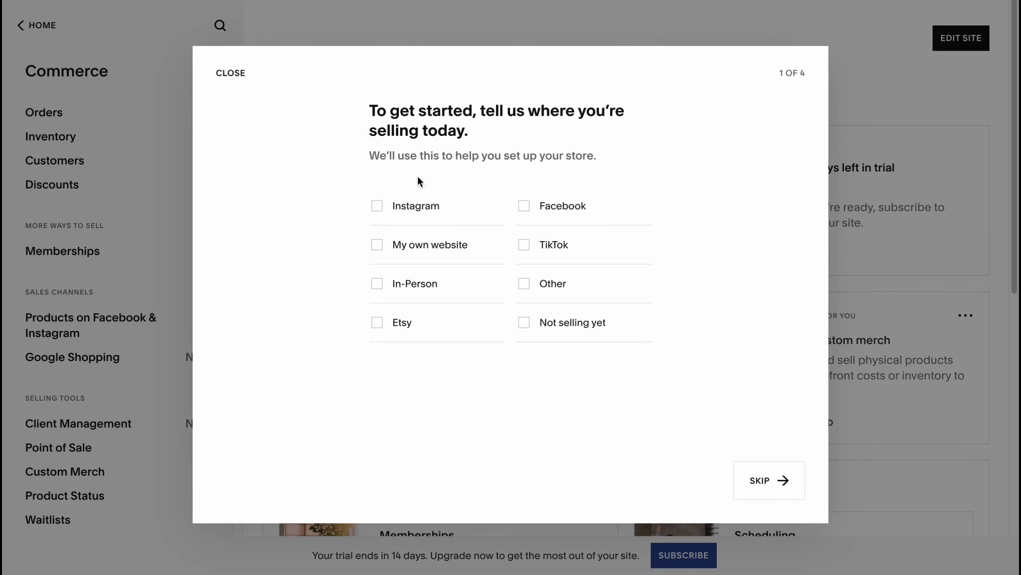
pyautogui.click(739, 497)
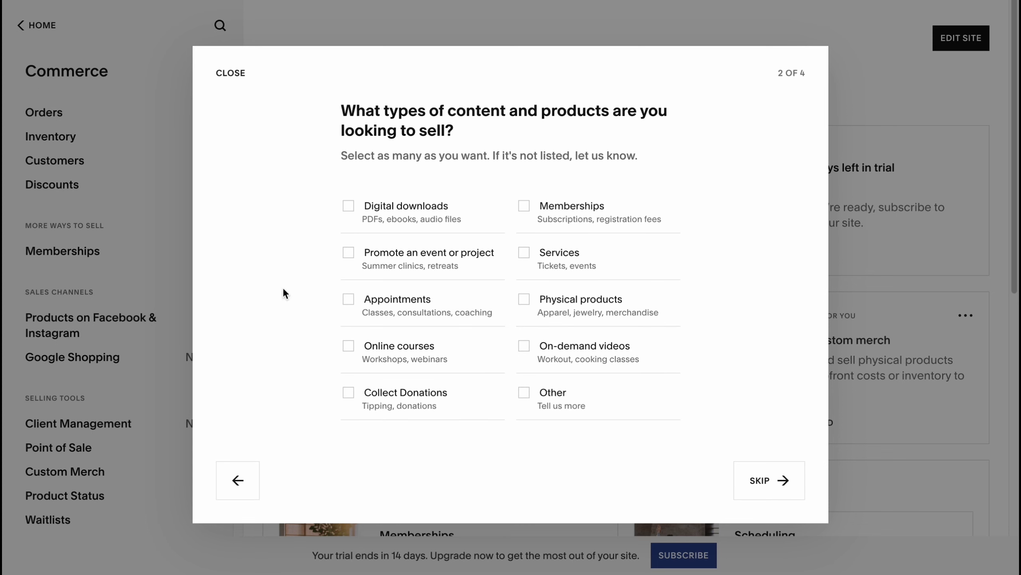
pyautogui.click(231, 73)
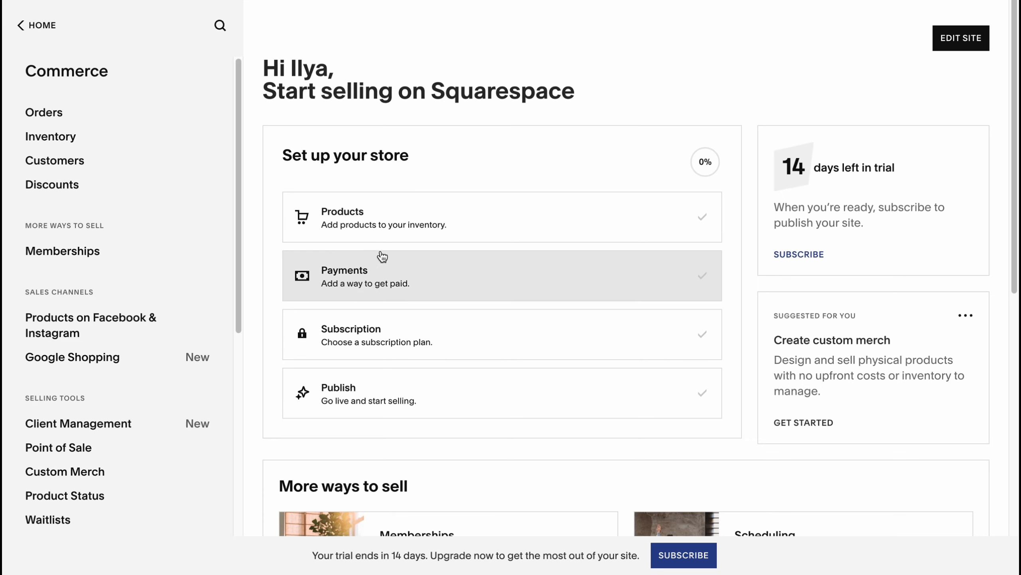
pyautogui.click(51, 28)
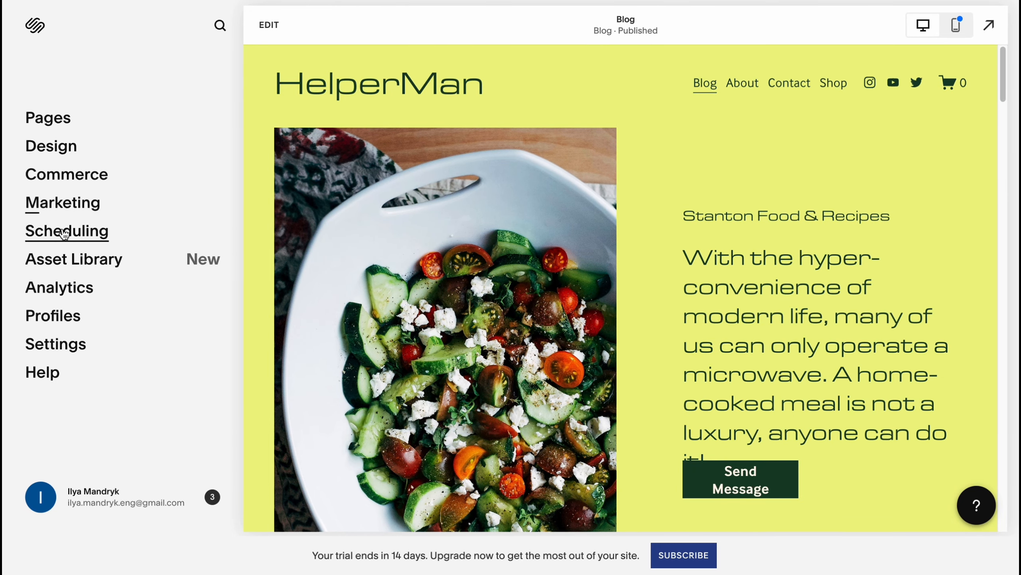
# Step: View the Scheduling area, advancing past the business name page and closing the setup wizard, and return to the home overview
pyautogui.click(63, 233)
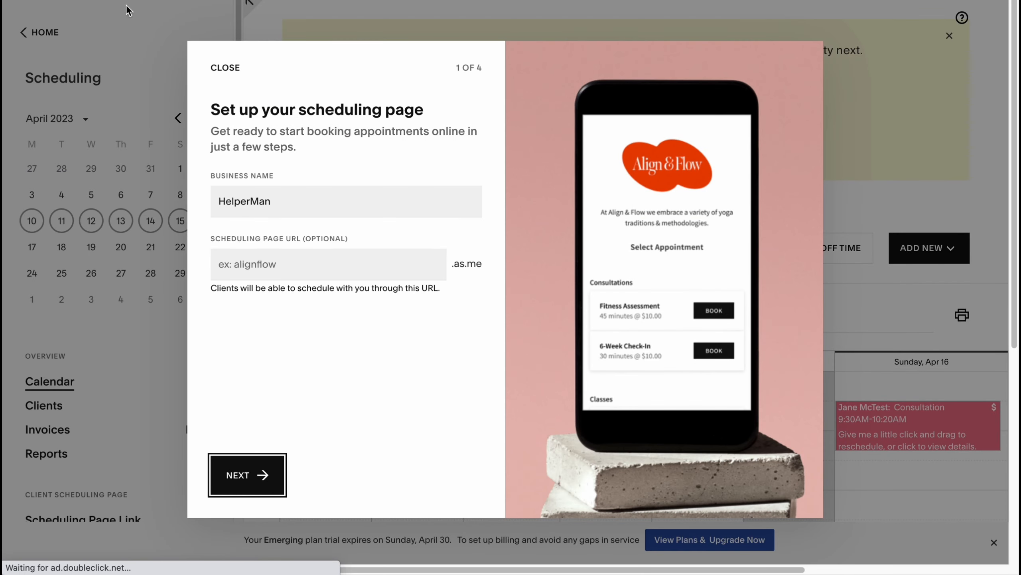
pyautogui.click(233, 479)
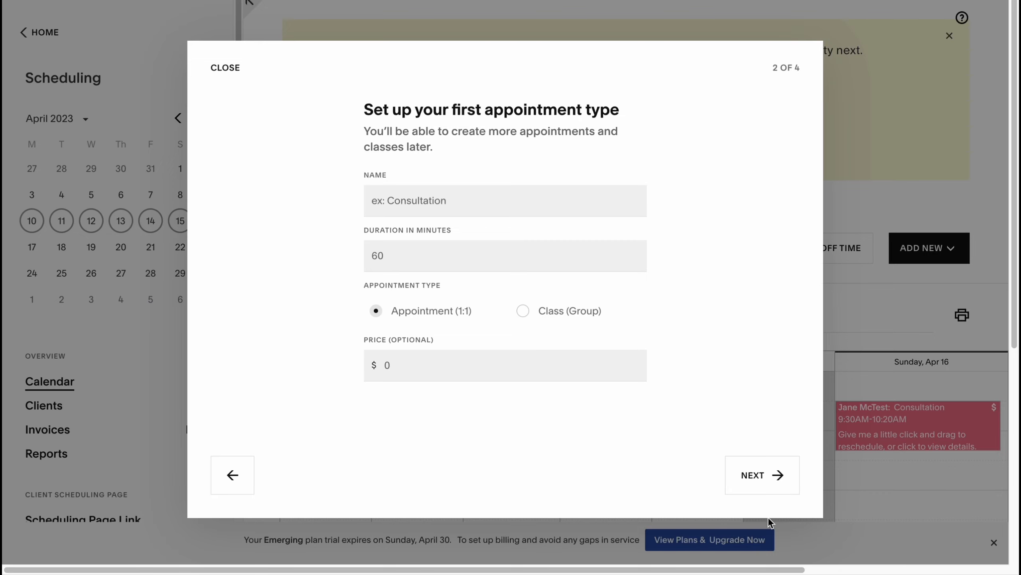
pyautogui.click(759, 486)
pyautogui.click(224, 65)
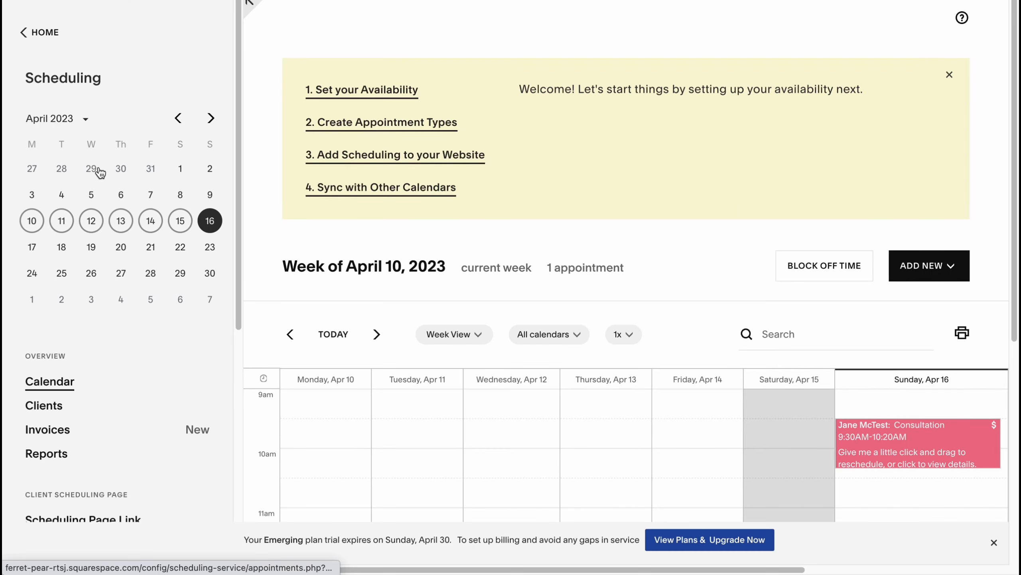
pyautogui.click(25, 33)
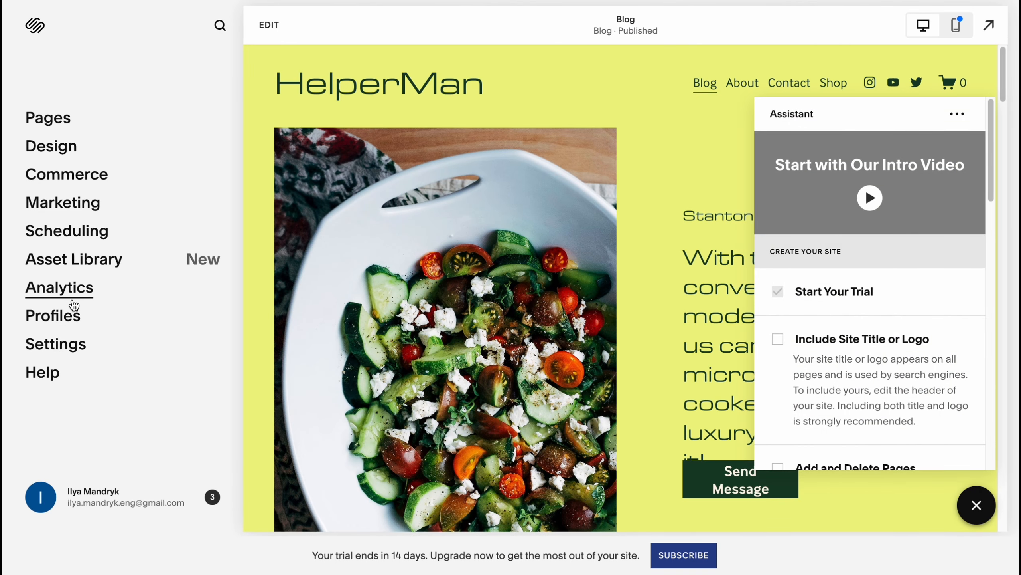
# Step: Look through the Sales, Traffic, Geography, Sales by Product and Purchase Funnel analytics reports, and return to the home overview
pyautogui.click(58, 292)
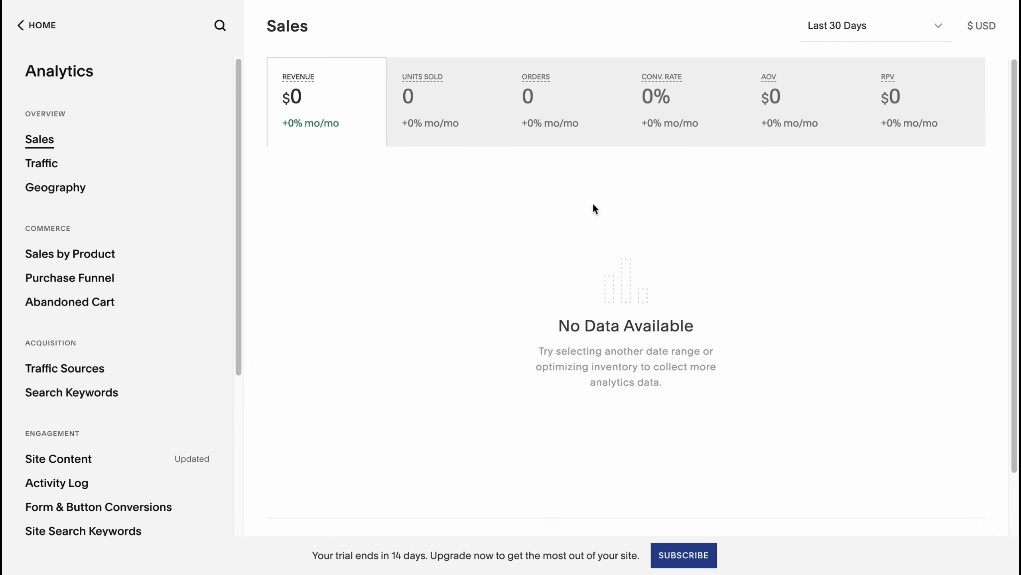
pyautogui.click(42, 163)
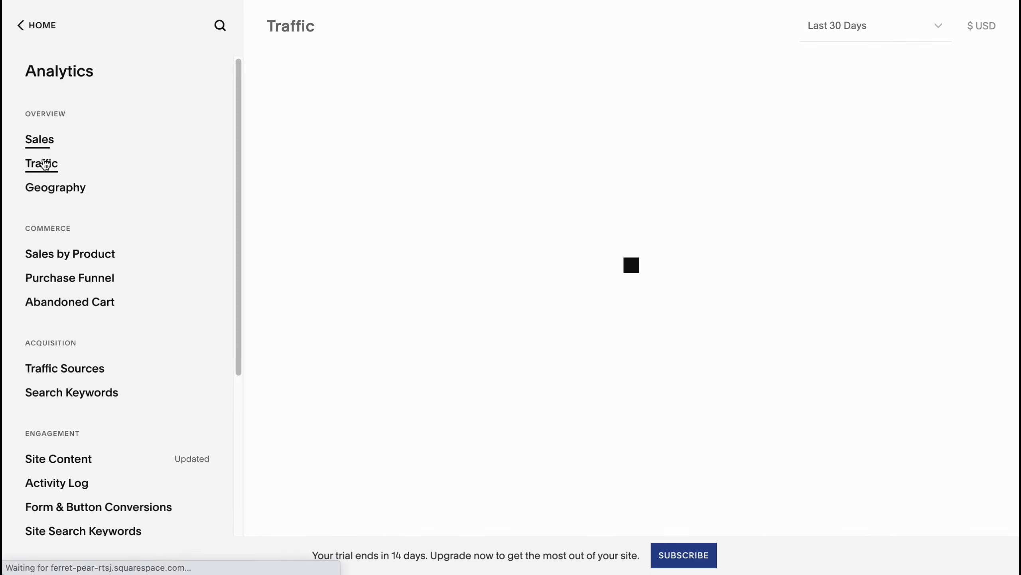
pyautogui.click(50, 191)
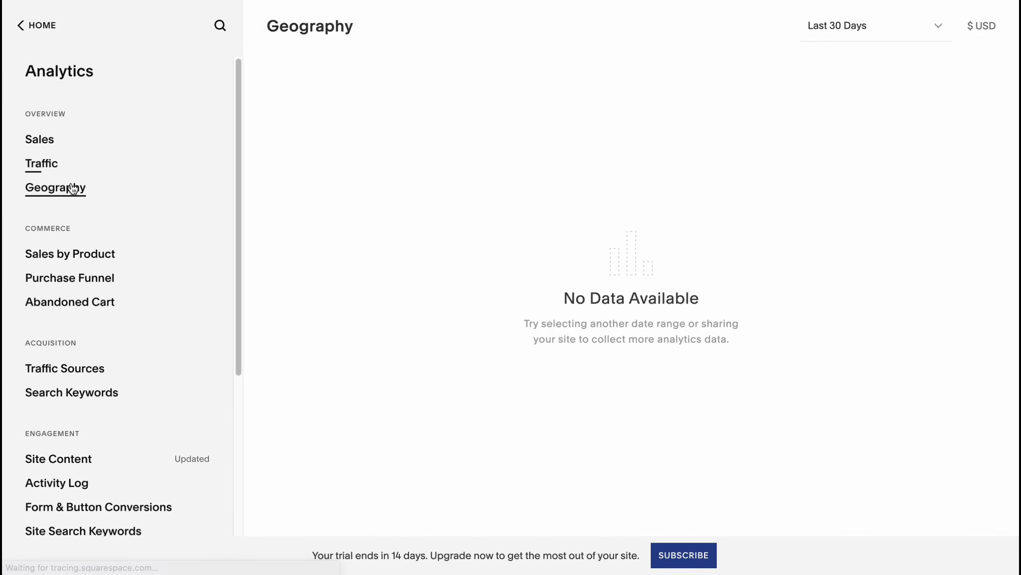
pyautogui.click(74, 250)
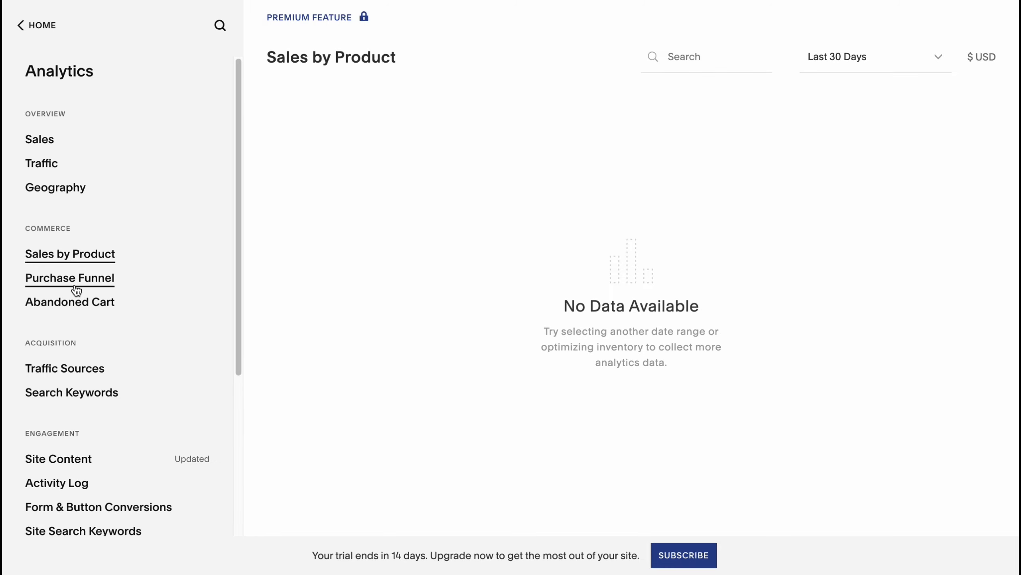
pyautogui.click(76, 281)
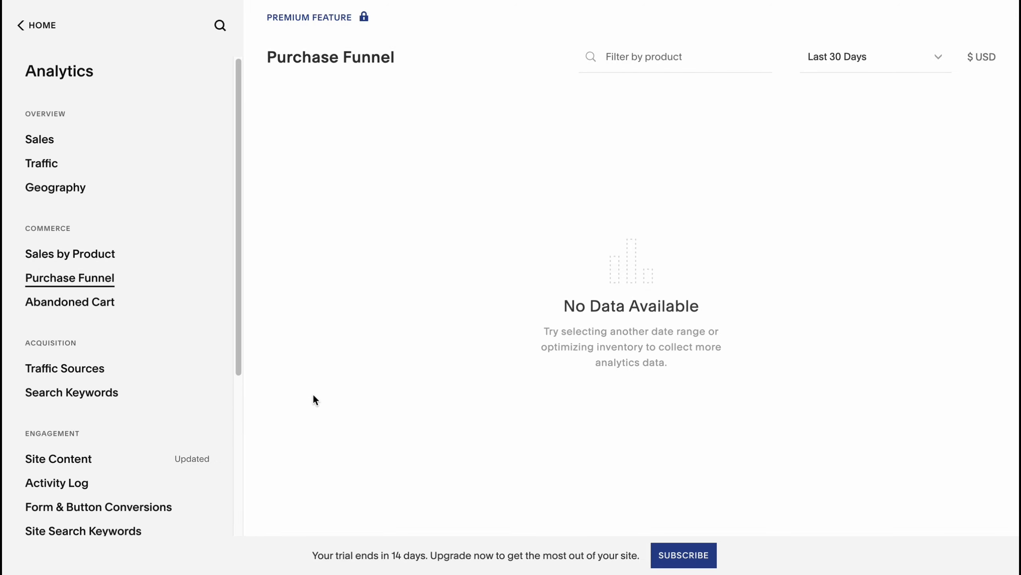
pyautogui.click(21, 25)
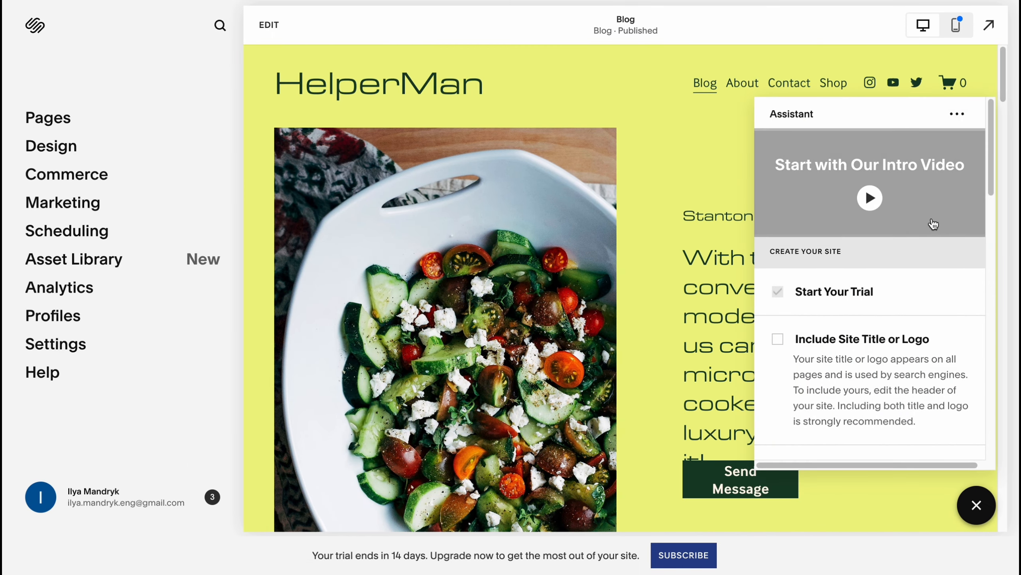
# Step: Close the Assistant and compare the prices and features of the Personal, Business, Basic and Advanced subscription plans
pyautogui.click(977, 504)
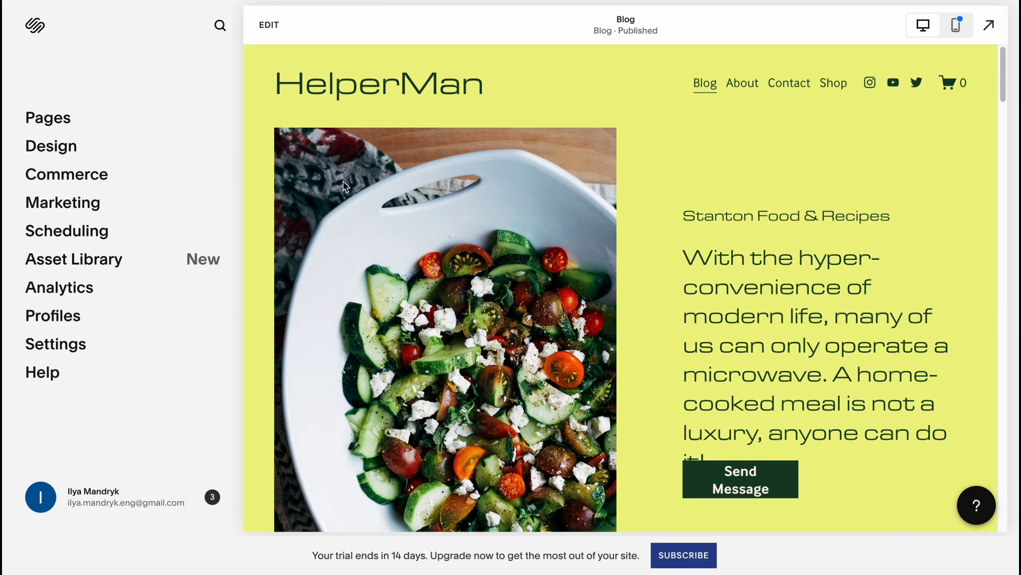
pyautogui.click(674, 548)
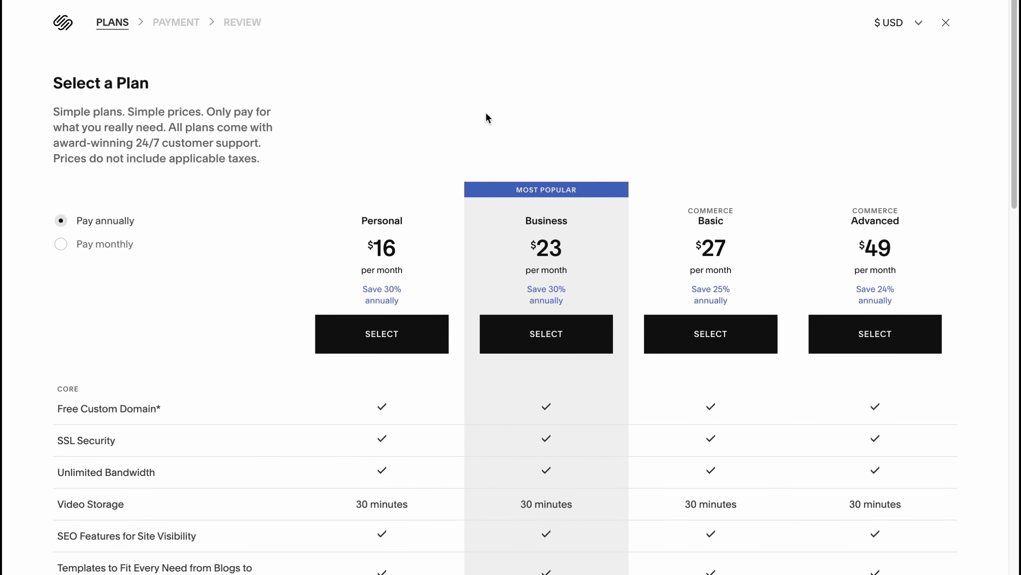
pyautogui.scroll(-5, 484, 111)
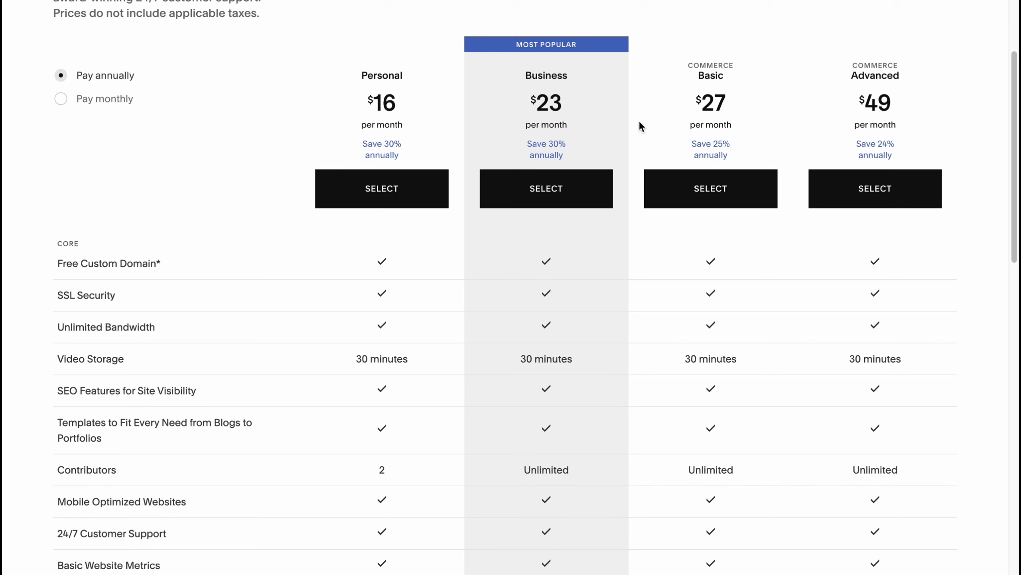
pyautogui.scroll(1, 604, 188)
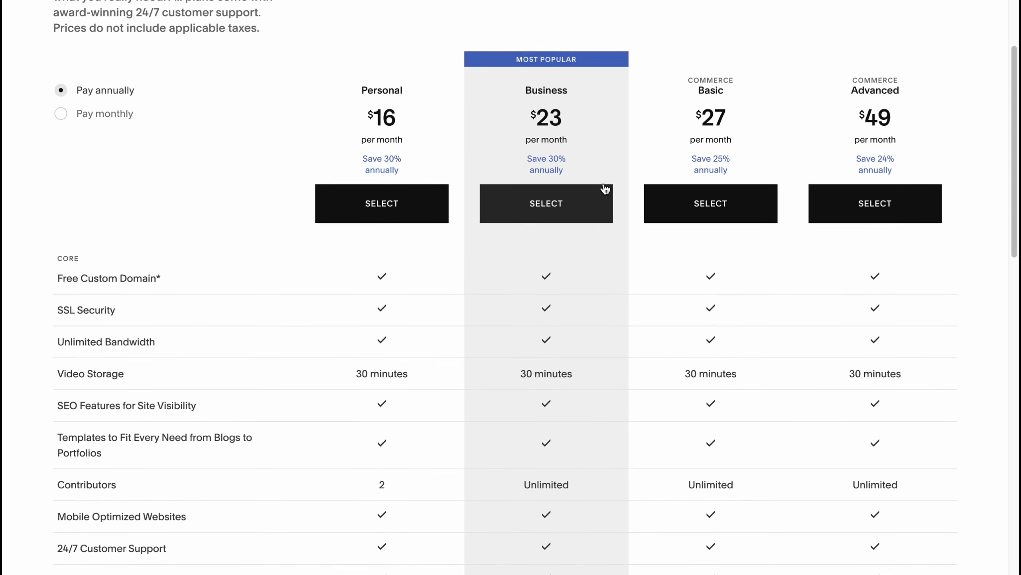
pyautogui.scroll(2, 605, 188)
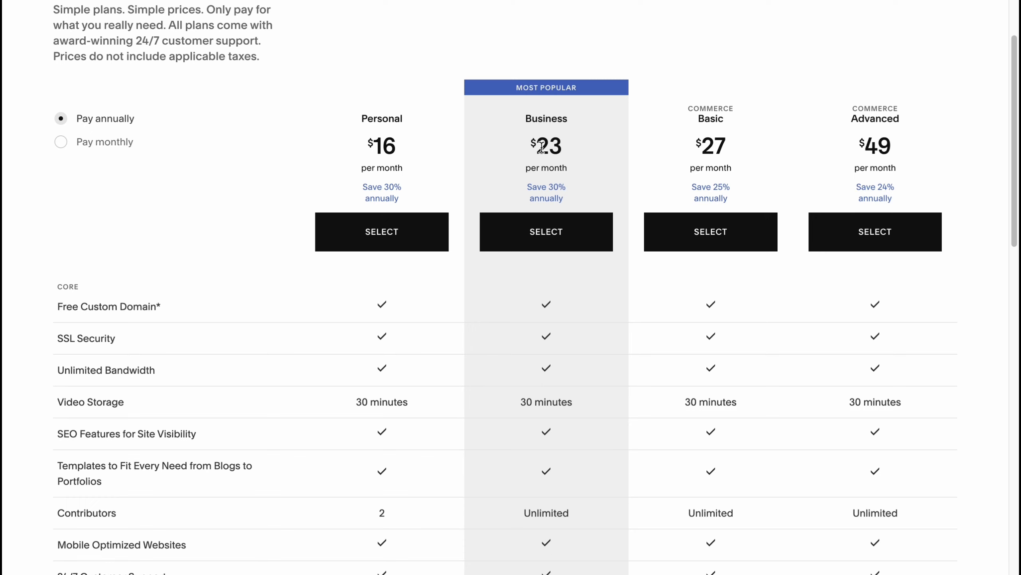
pyautogui.scroll(-10, 527, 295)
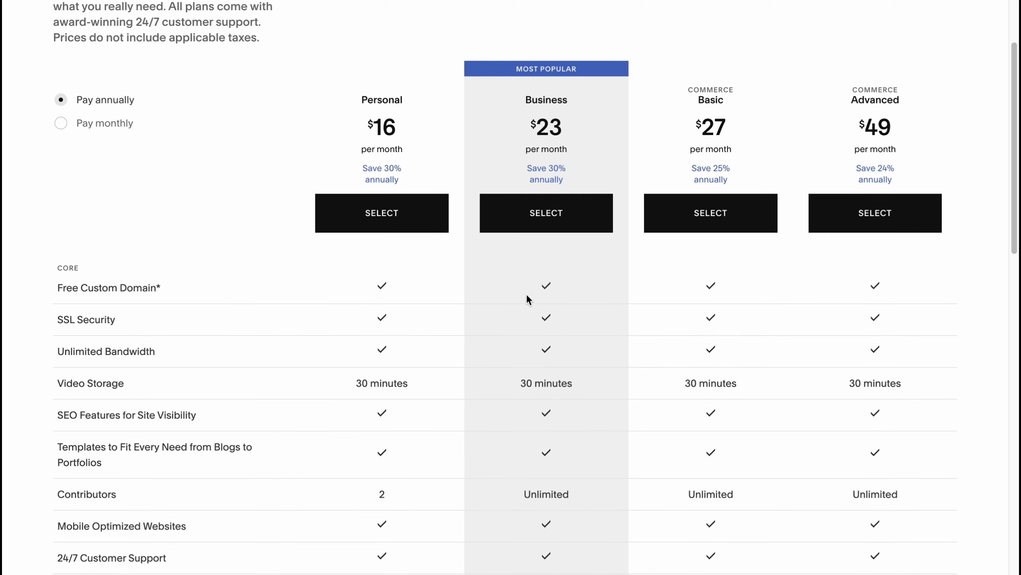
pyautogui.scroll(-1, 541, 325)
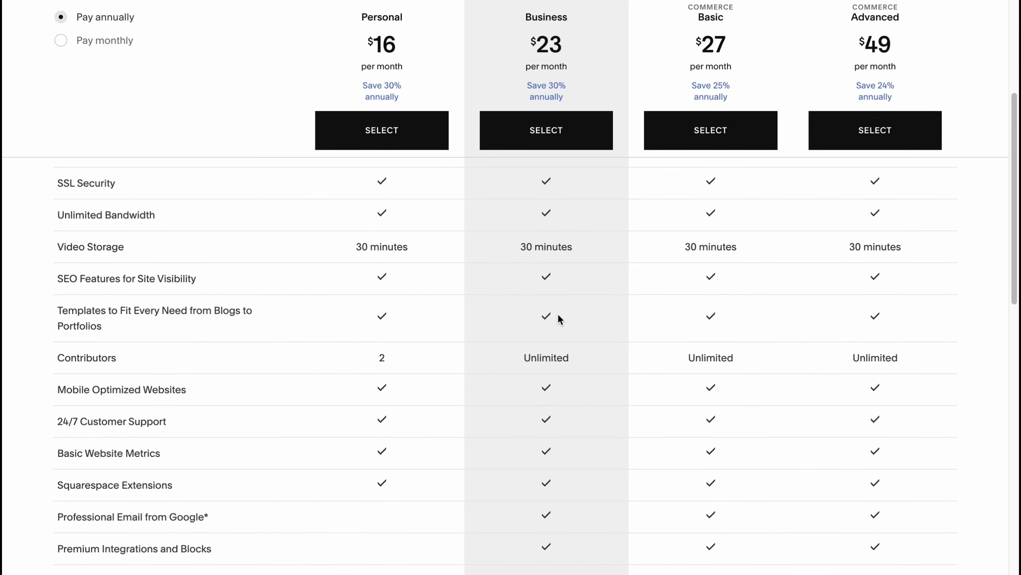
pyautogui.scroll(-5, 558, 315)
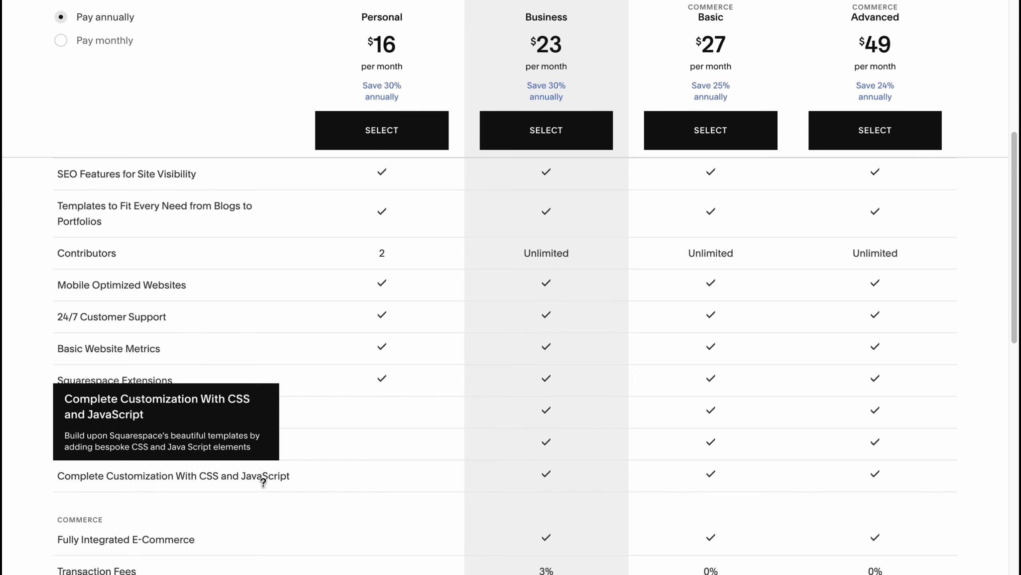
pyautogui.scroll(5, 646, 422)
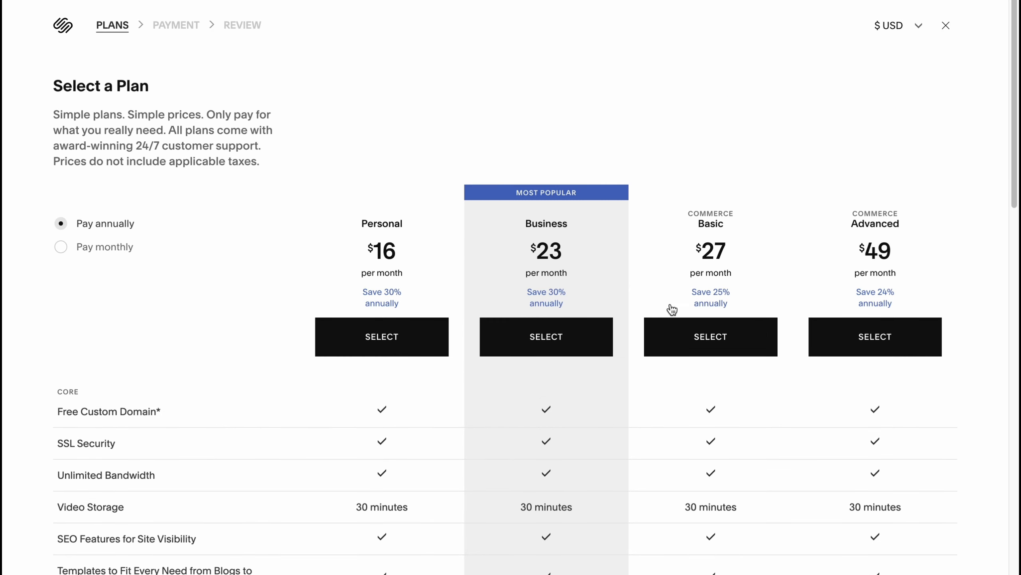